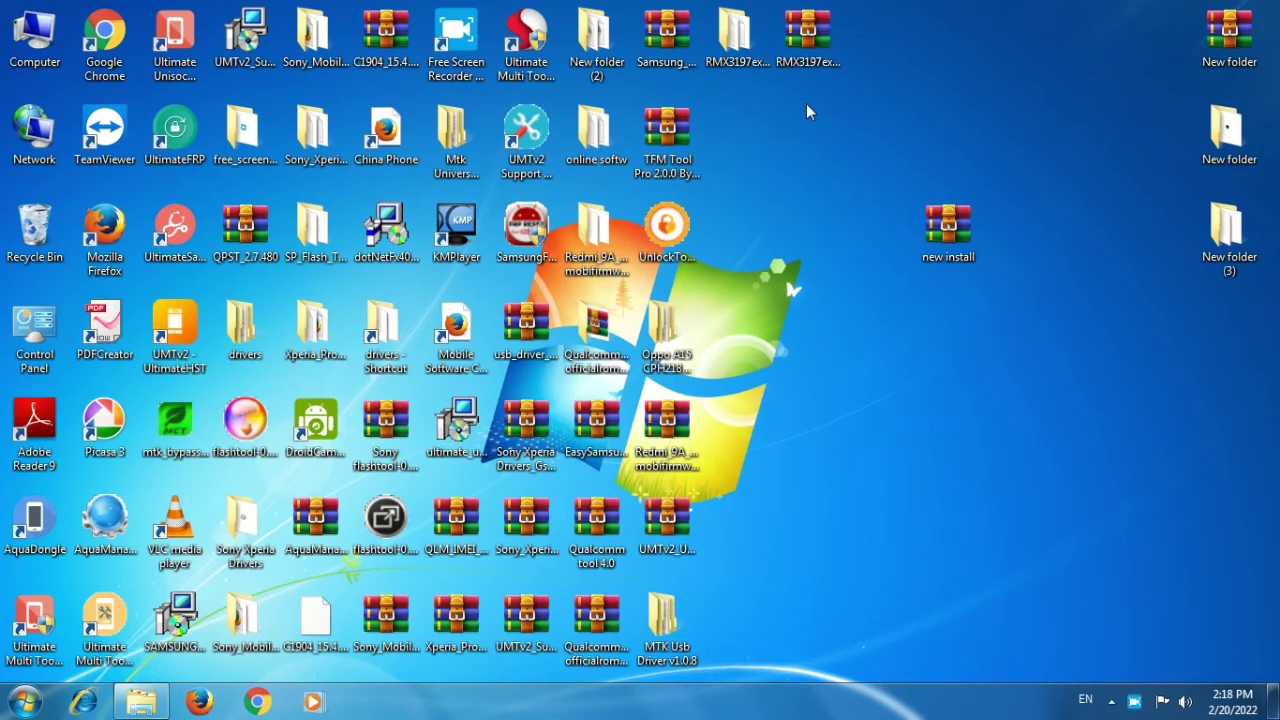
# Refresh the desktop three times, then run Extract Here on the 'new install' archive.
pyautogui.rightClick(962, 90)
pyautogui.click(1030, 138)
pyautogui.rightClick(1030, 143)
pyautogui.click(1055, 195)
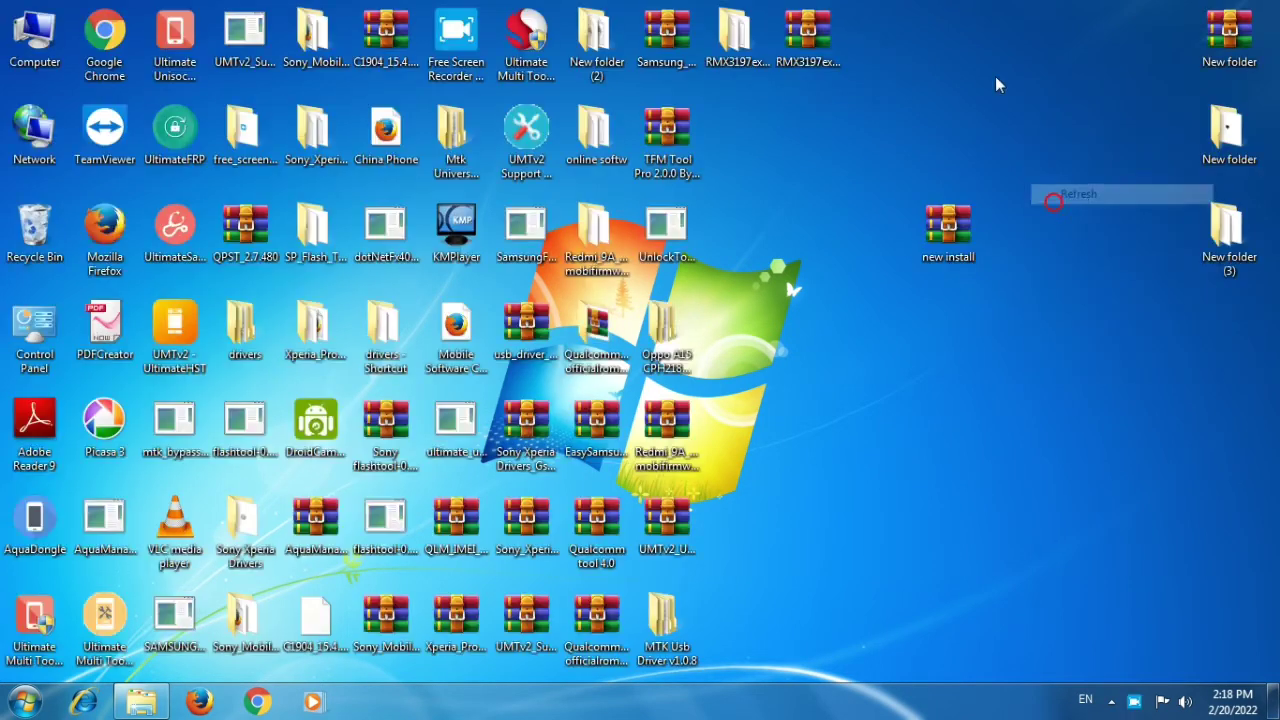
pyautogui.rightClick(995, 78)
pyautogui.click(1040, 134)
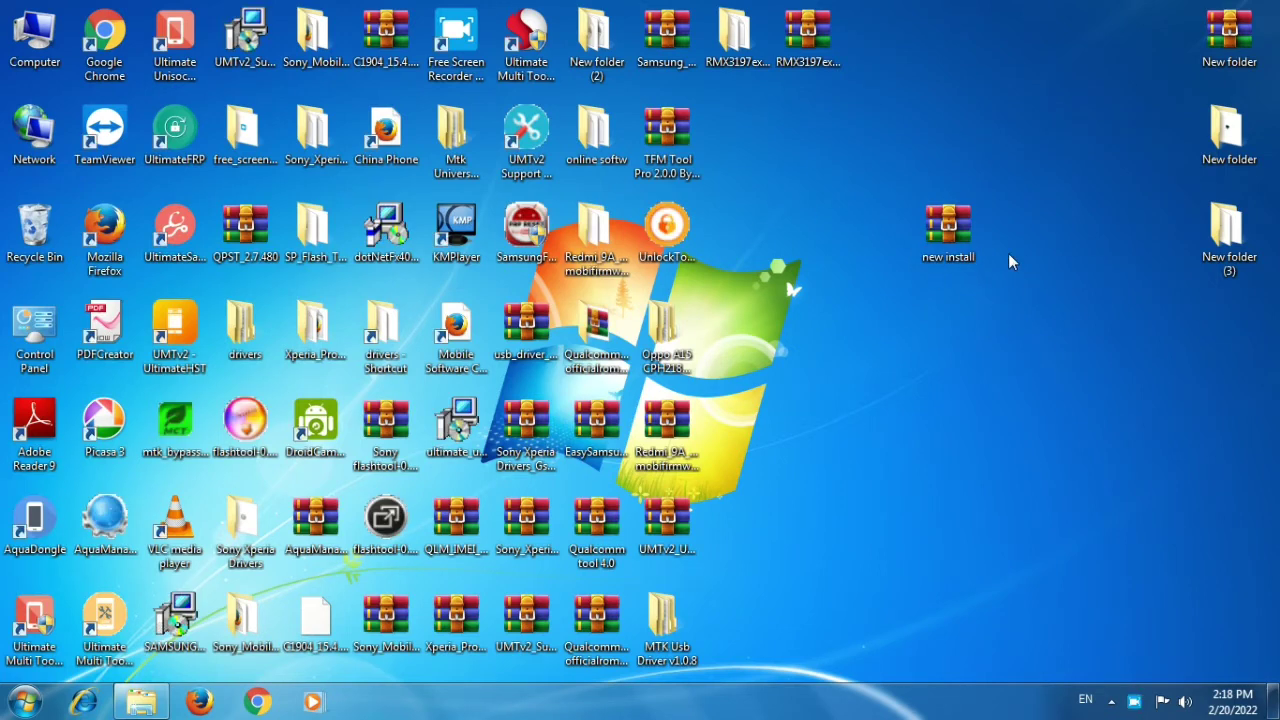
pyautogui.rightClick(958, 236)
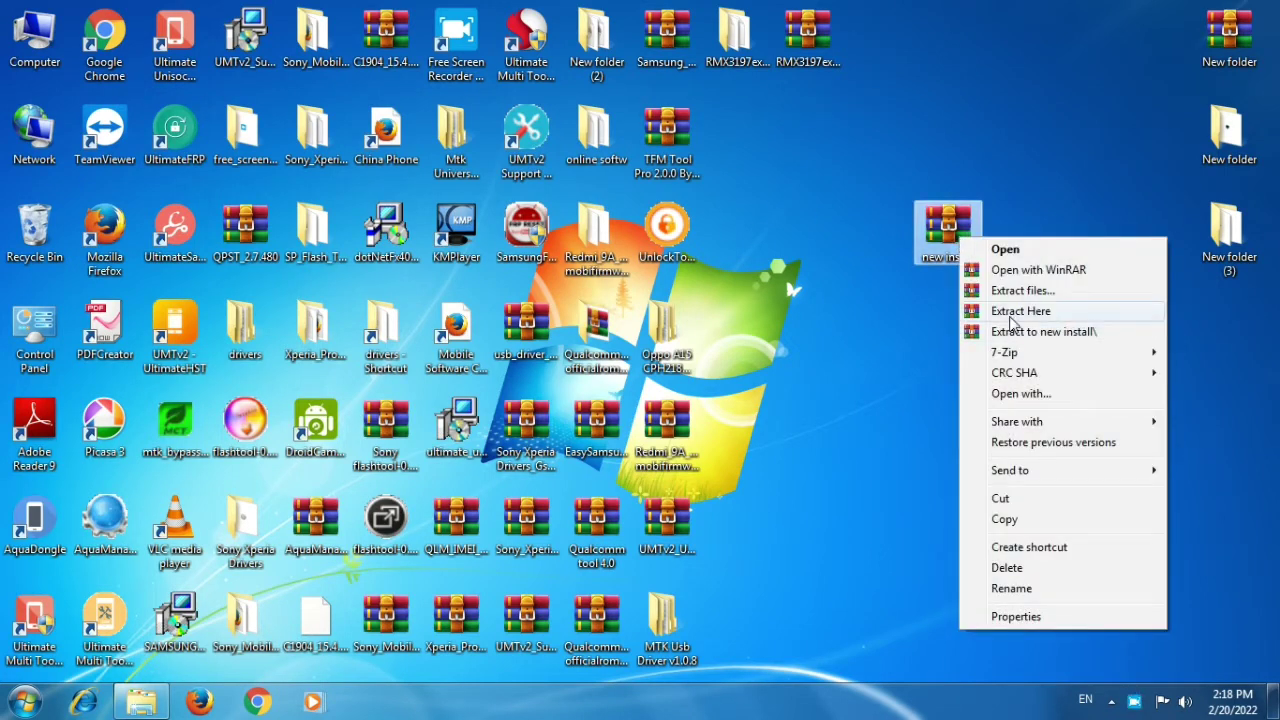
pyautogui.click(1011, 314)
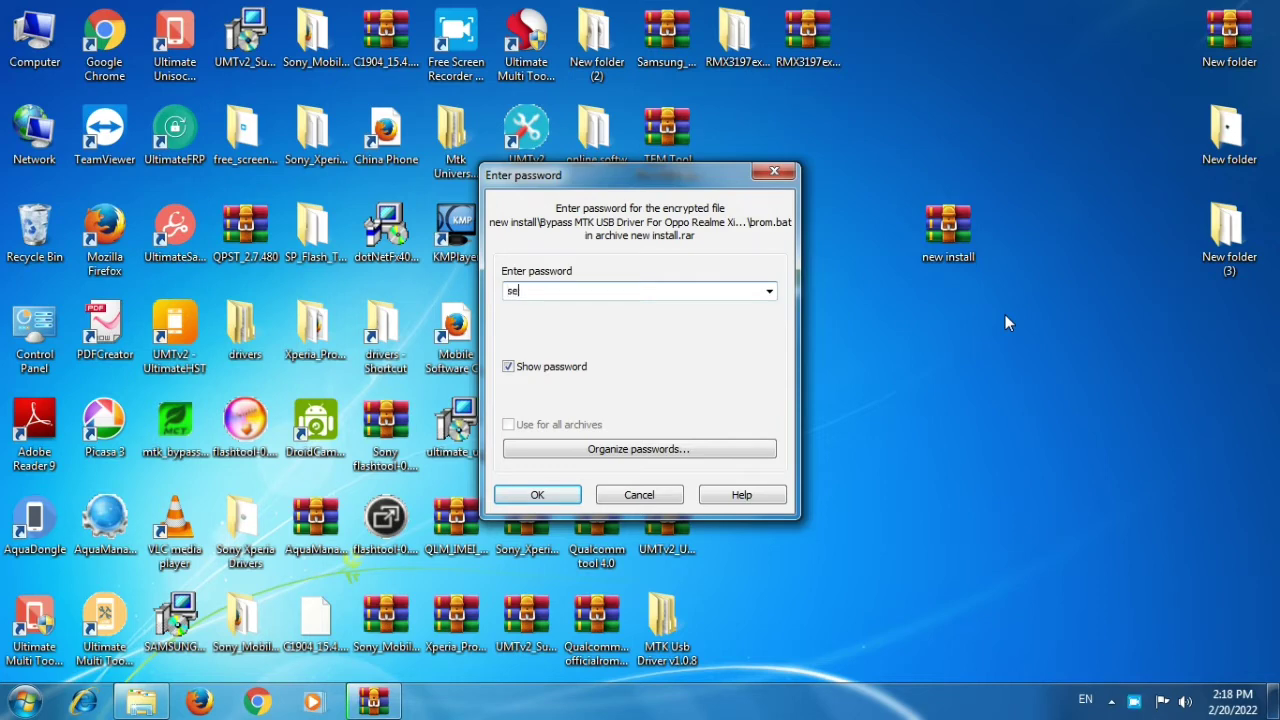
# Enter the archive password to extract new install.rar, then place the new install folder beside it.
pyautogui.press('Return')
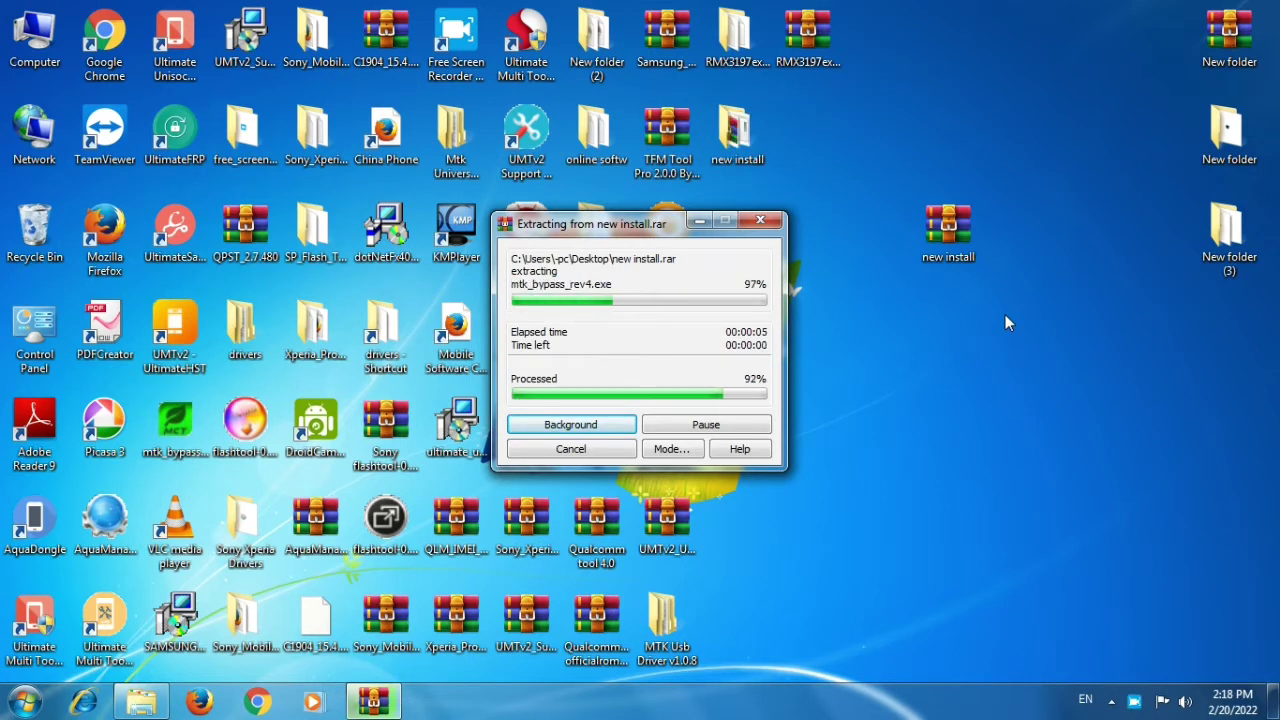
pyautogui.moveTo(714, 181); pyautogui.dragTo(940, 255)
# Refresh the desktop, open the new install folder listing mtk_bypass_rev4, and shift its window left.
pyautogui.rightClick(1048, 312)
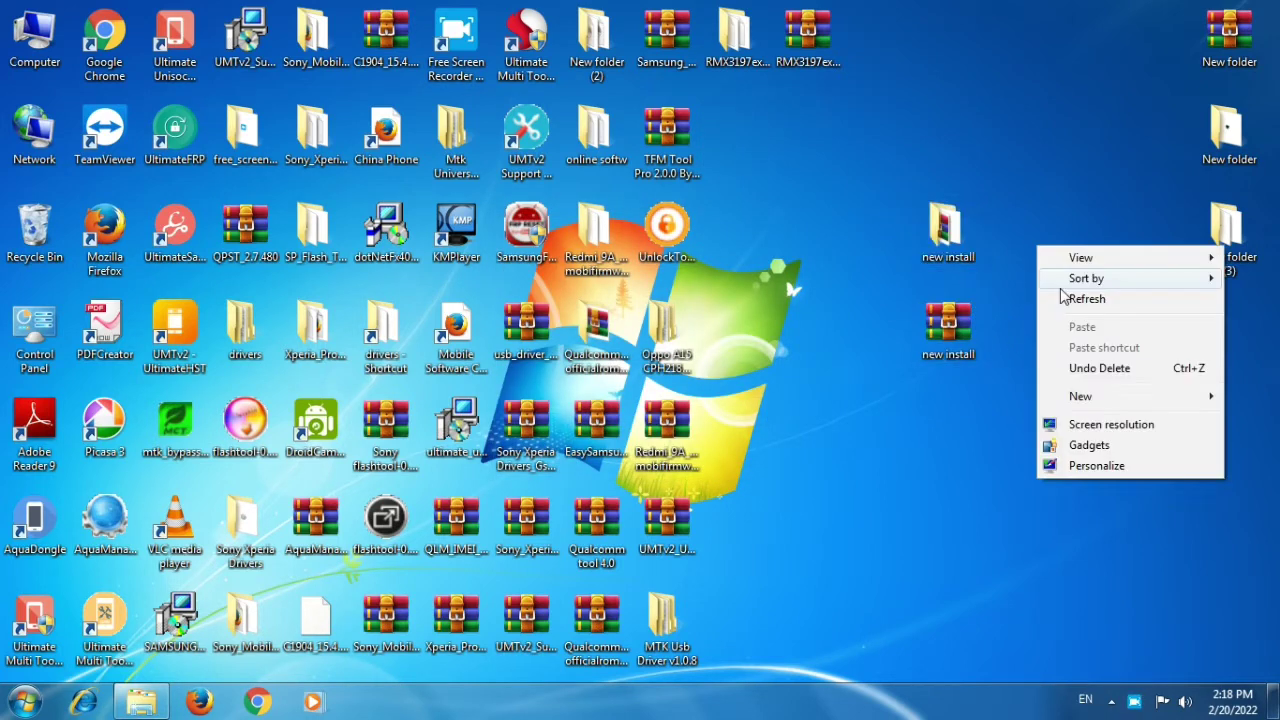
pyautogui.click(1068, 300)
pyautogui.doubleClick(963, 244)
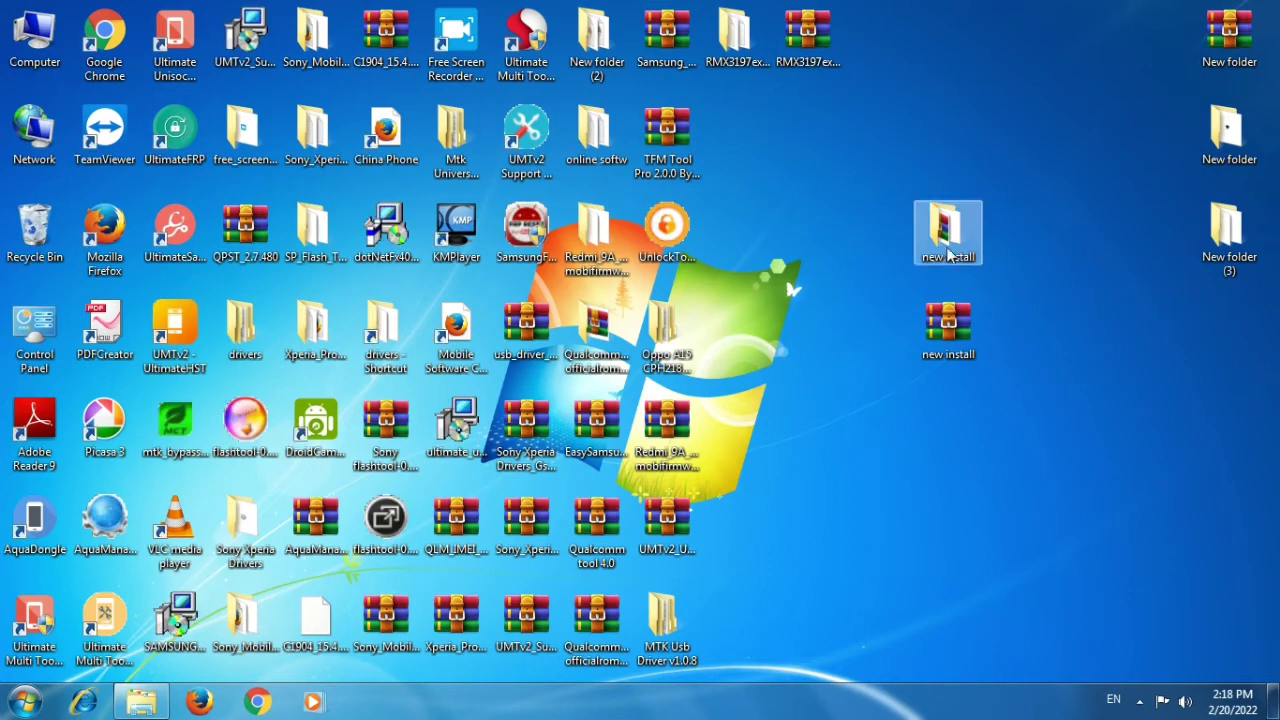
pyautogui.moveTo(680, 30); pyautogui.dragTo(584, 54)
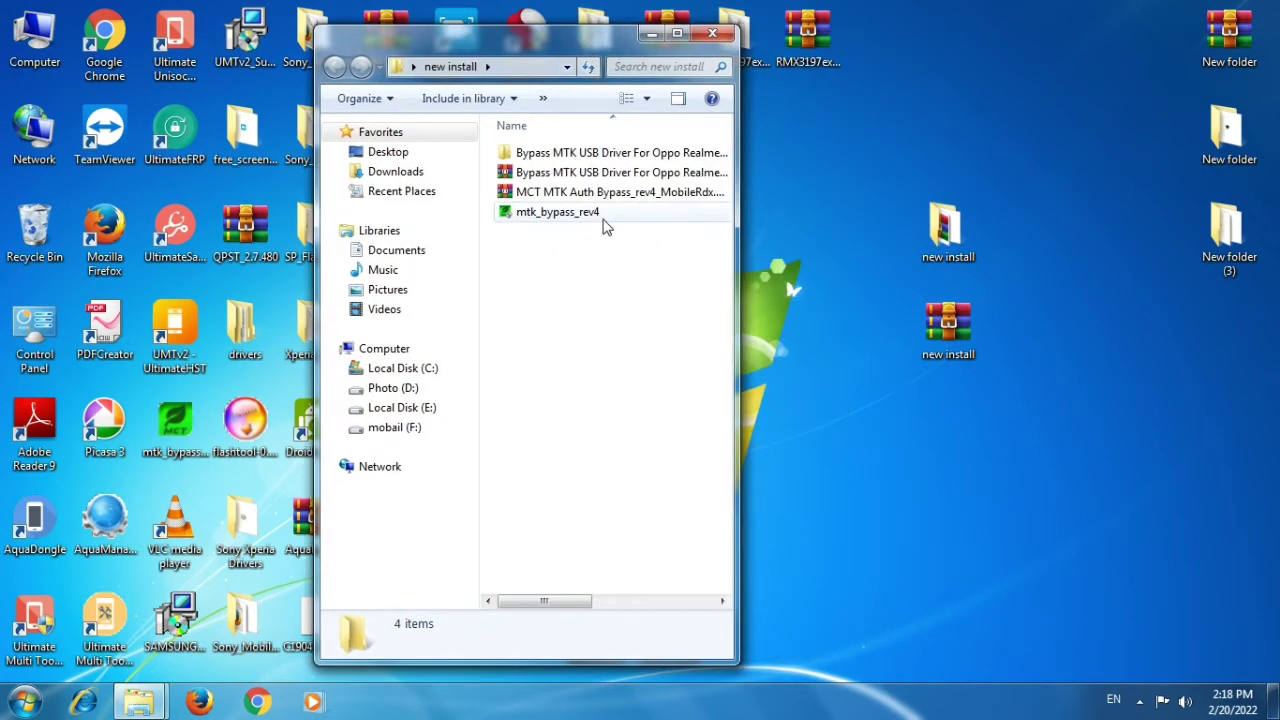
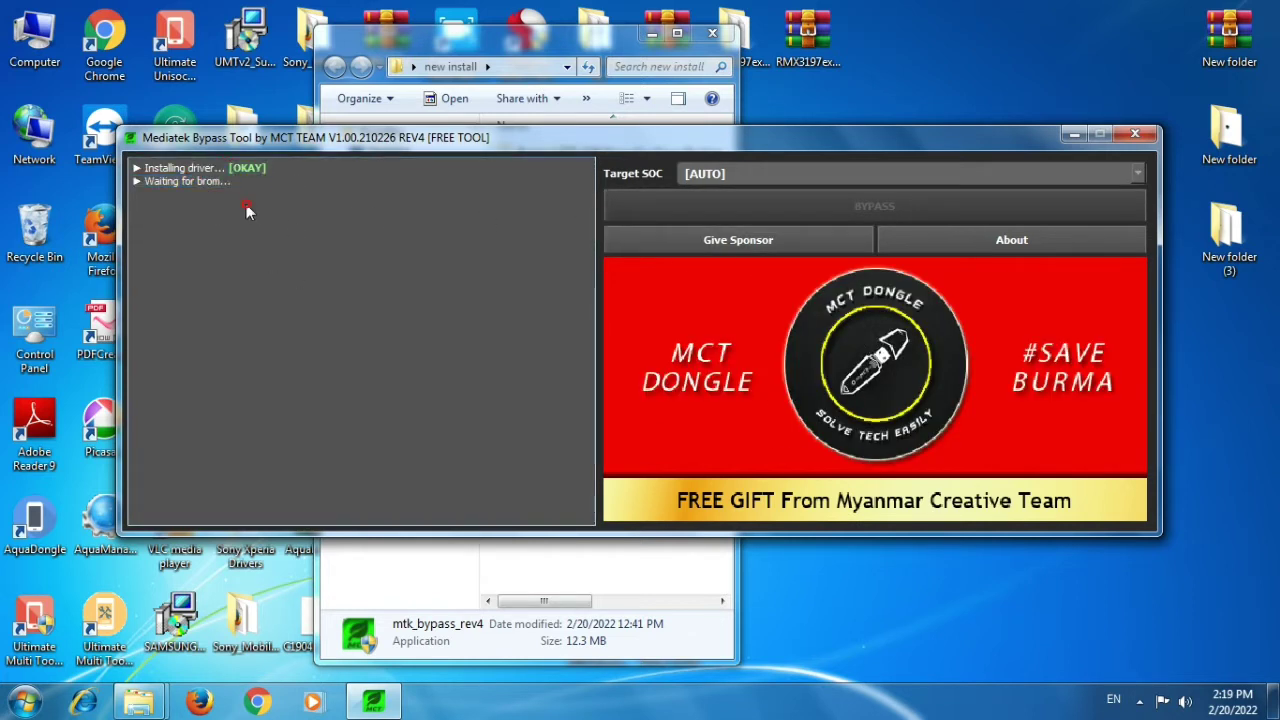
# Close the Mediatek Bypass Tool and open the Bypass MTK USB Driver folder.
pyautogui.click(1135, 133)
pyautogui.doubleClick(550, 154)
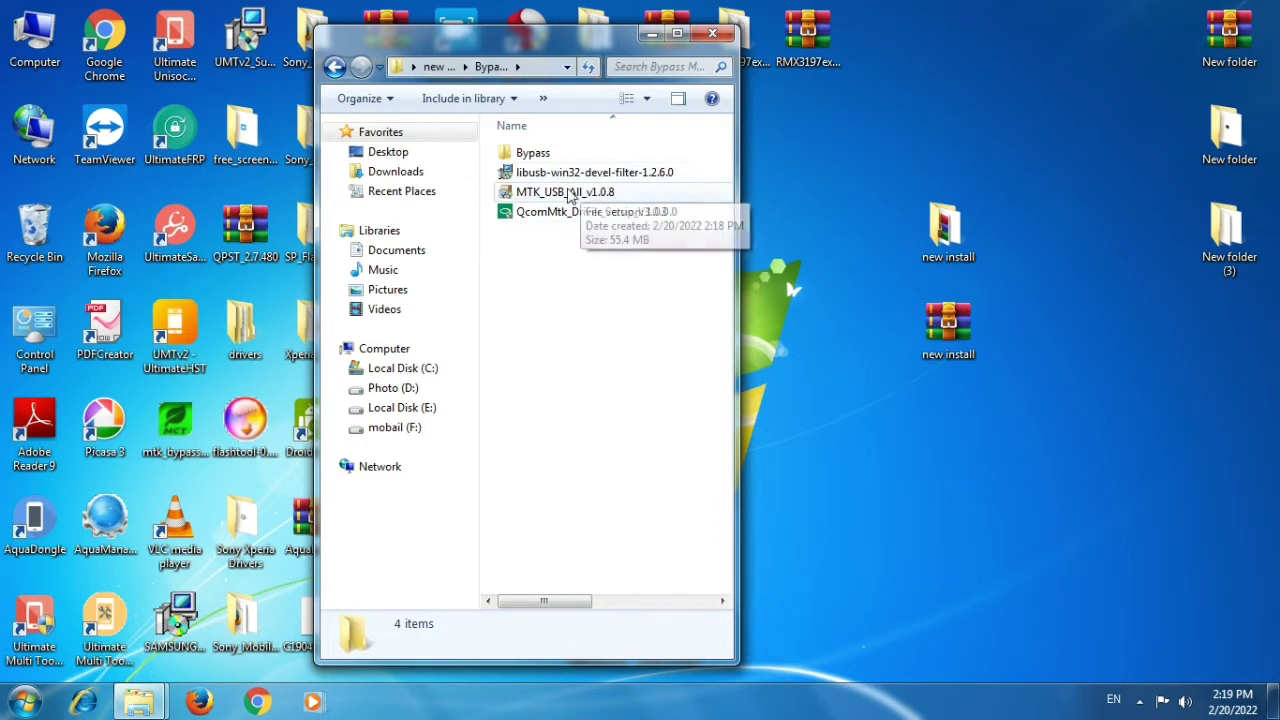
# Run the MTK_USB_All_v1.0.8 installer from the driver folder.
pyautogui.doubleClick(585, 192)
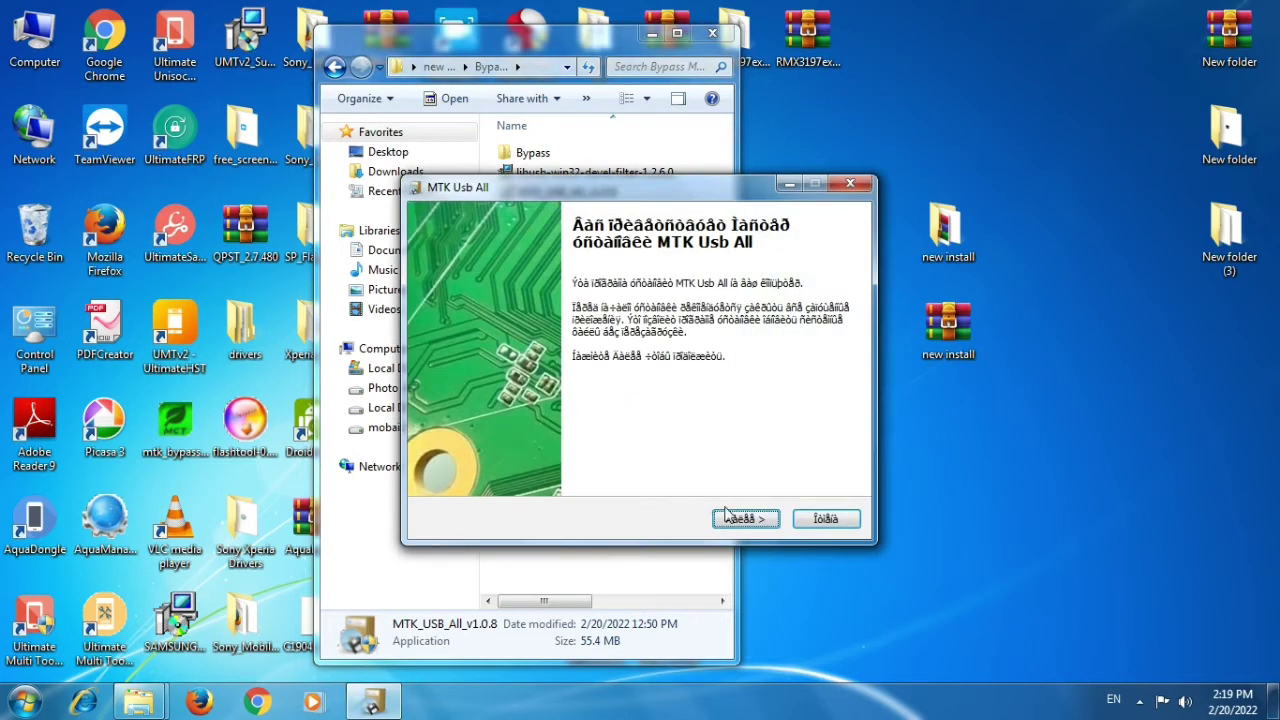
# Accept the license, install the MTK USB All drivers and finish the wizard.
pyautogui.click(732, 517)
pyautogui.click(740, 518)
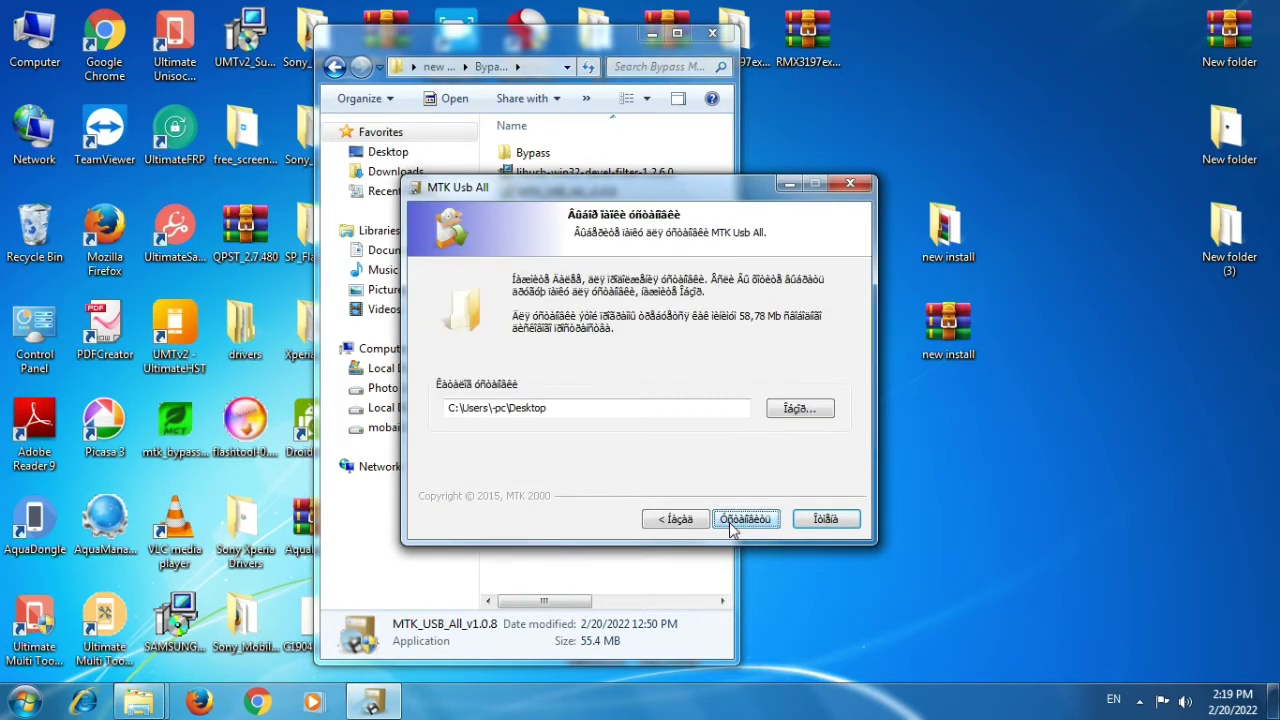
pyautogui.click(740, 519)
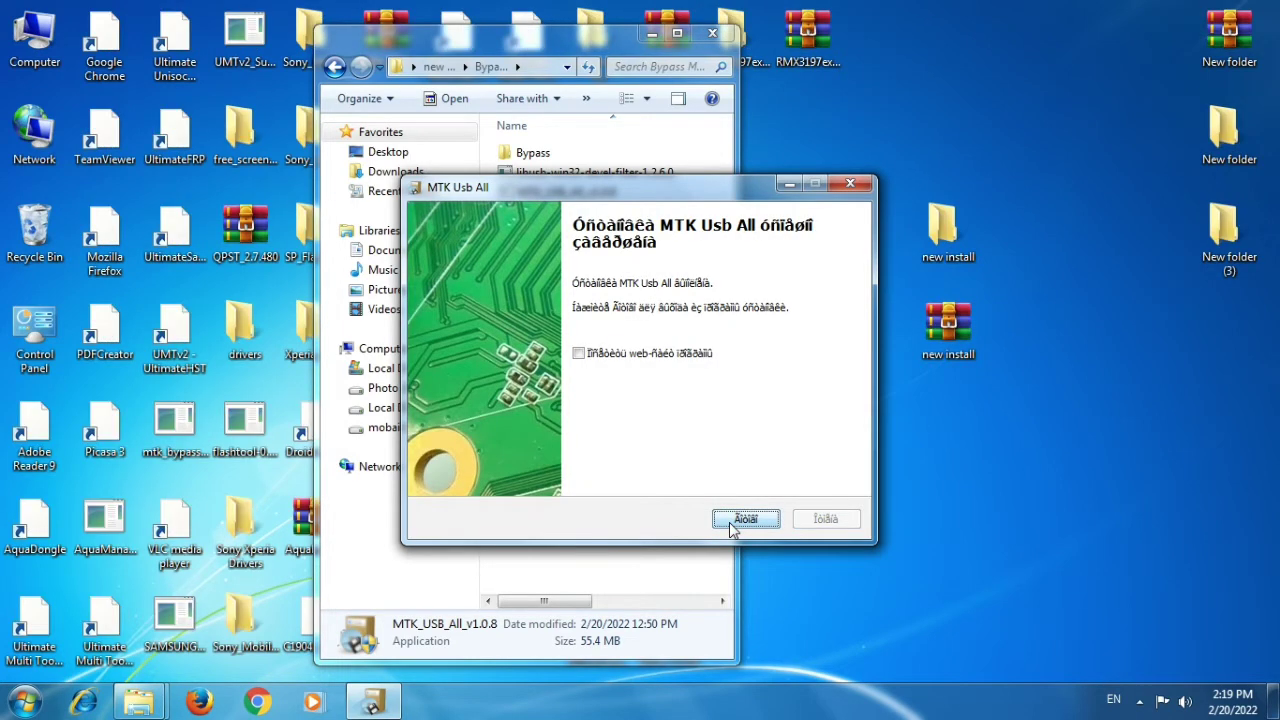
pyautogui.click(730, 521)
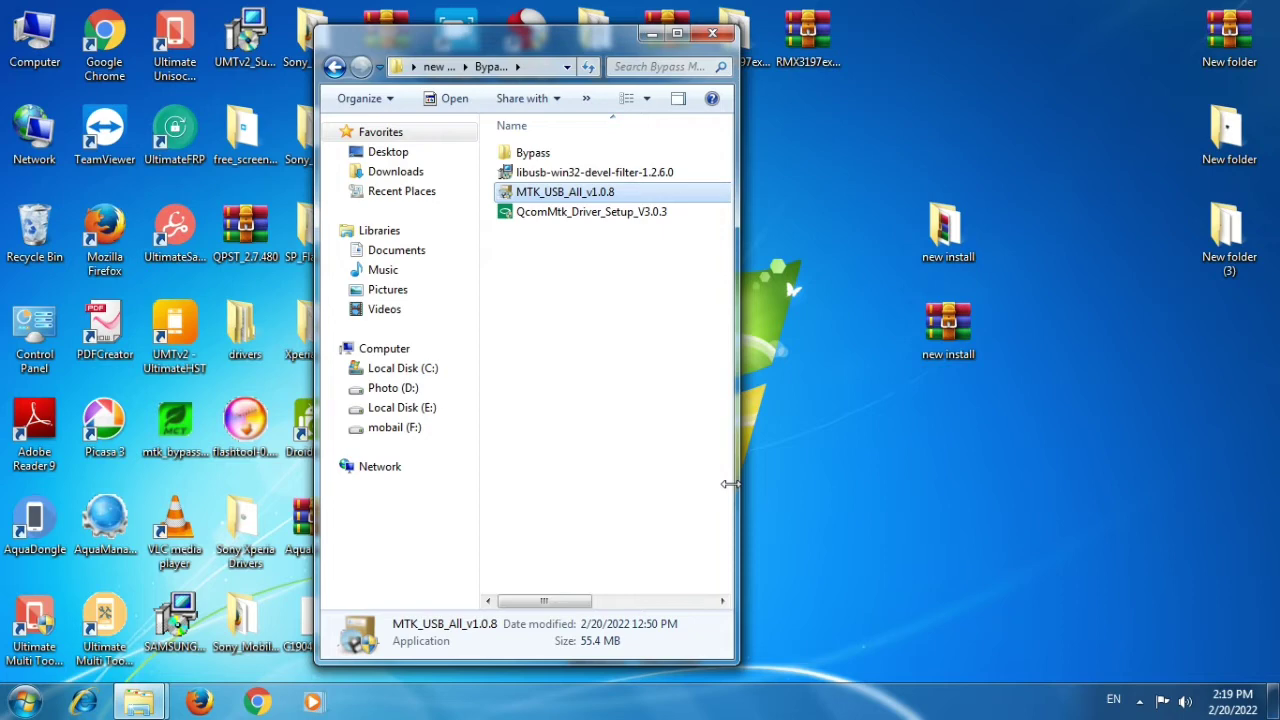
# Refresh the desktop twice, then launch QcomMtk_Driver_Setup_V3.0.3.
pyautogui.rightClick(1003, 83)
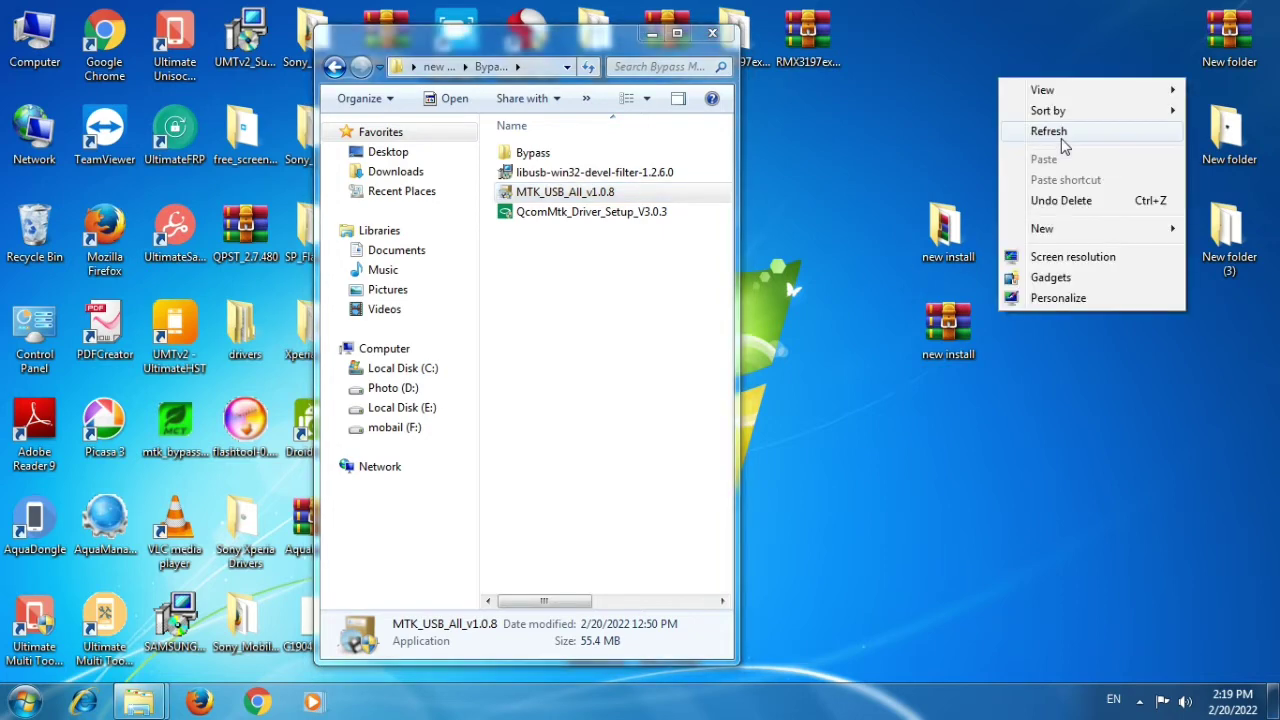
pyautogui.click(1062, 139)
pyautogui.rightClick(1062, 138)
pyautogui.click(1090, 193)
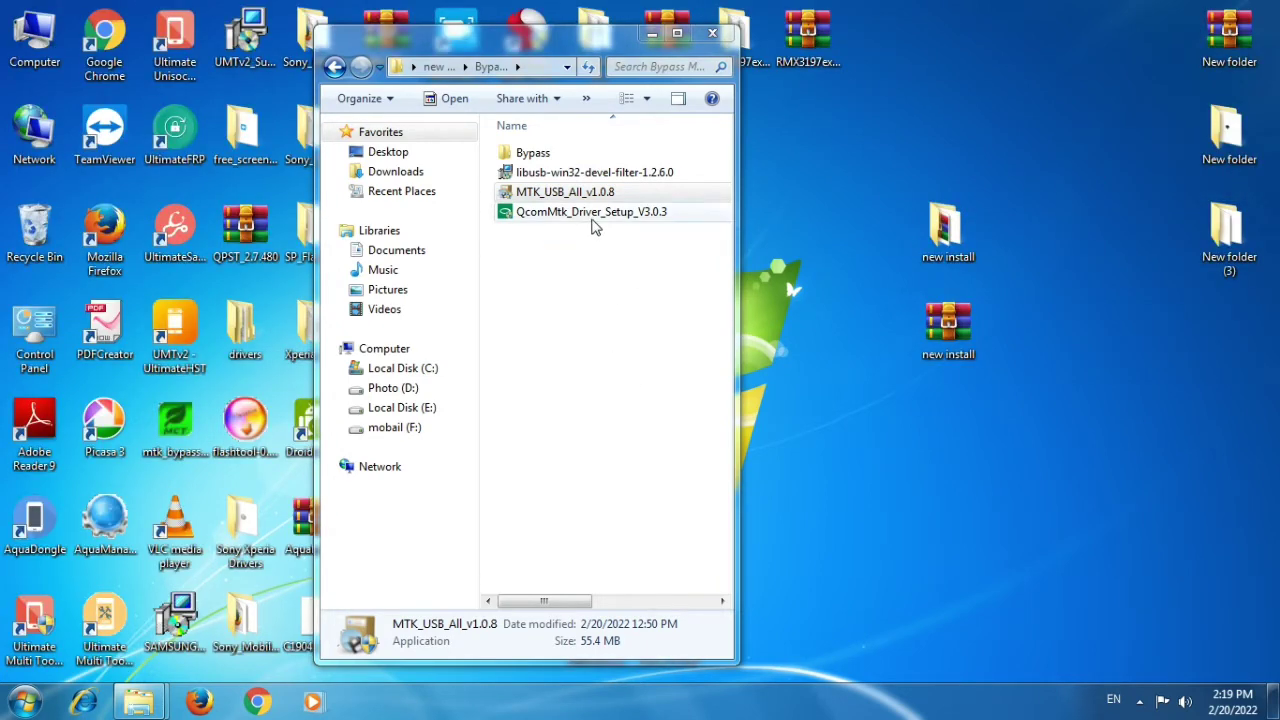
pyautogui.doubleClick(590, 213)
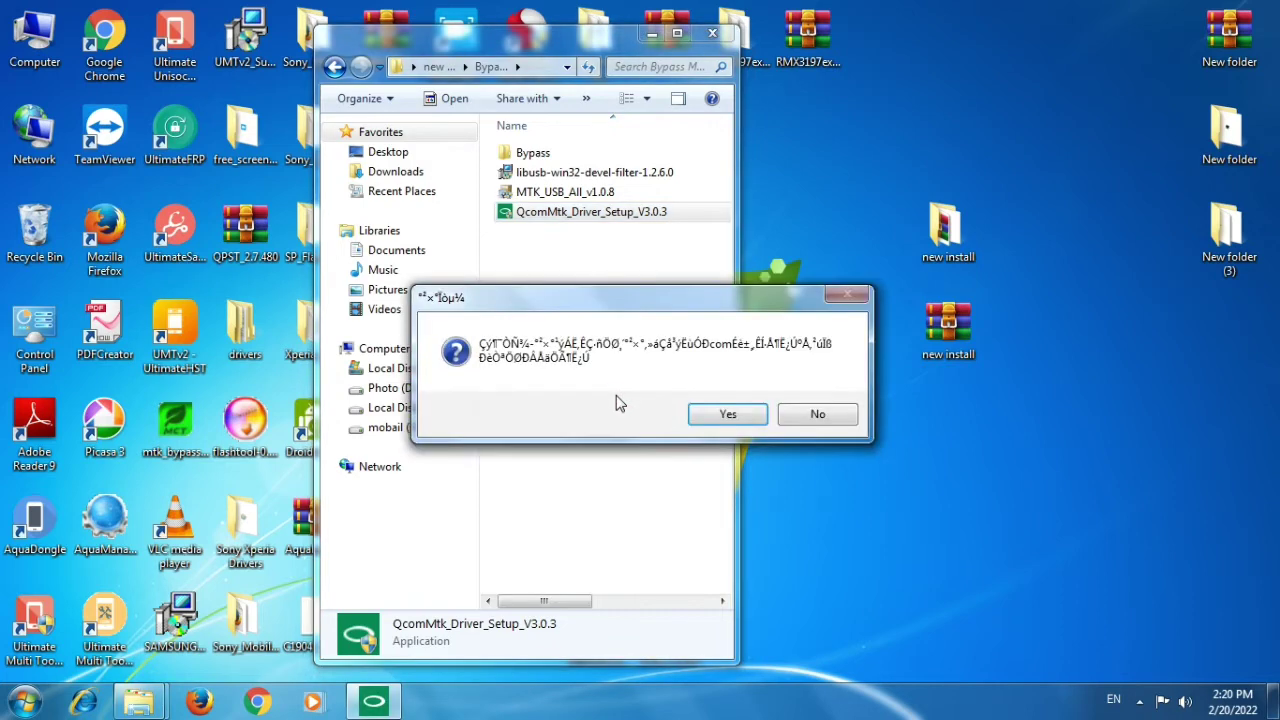
# Confirm the QcomMtk setup prompt with Yes and start the driver installation.
pyautogui.click(704, 418)
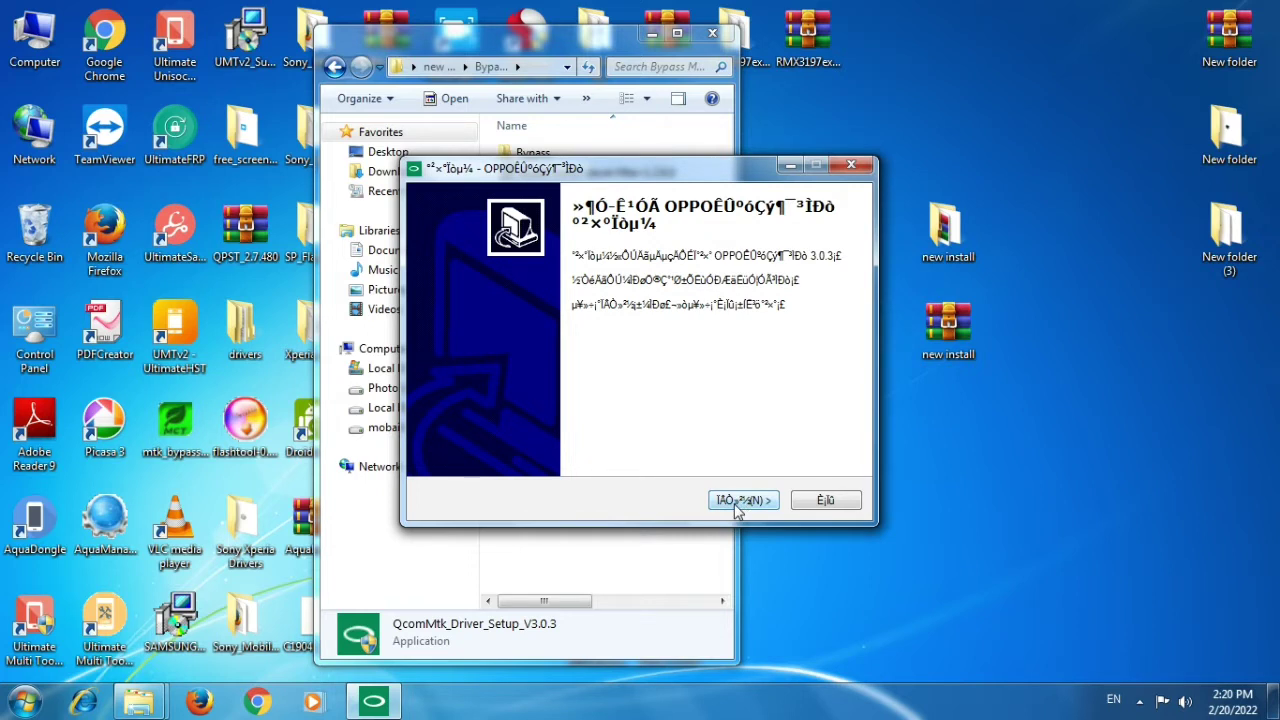
pyautogui.click(736, 502)
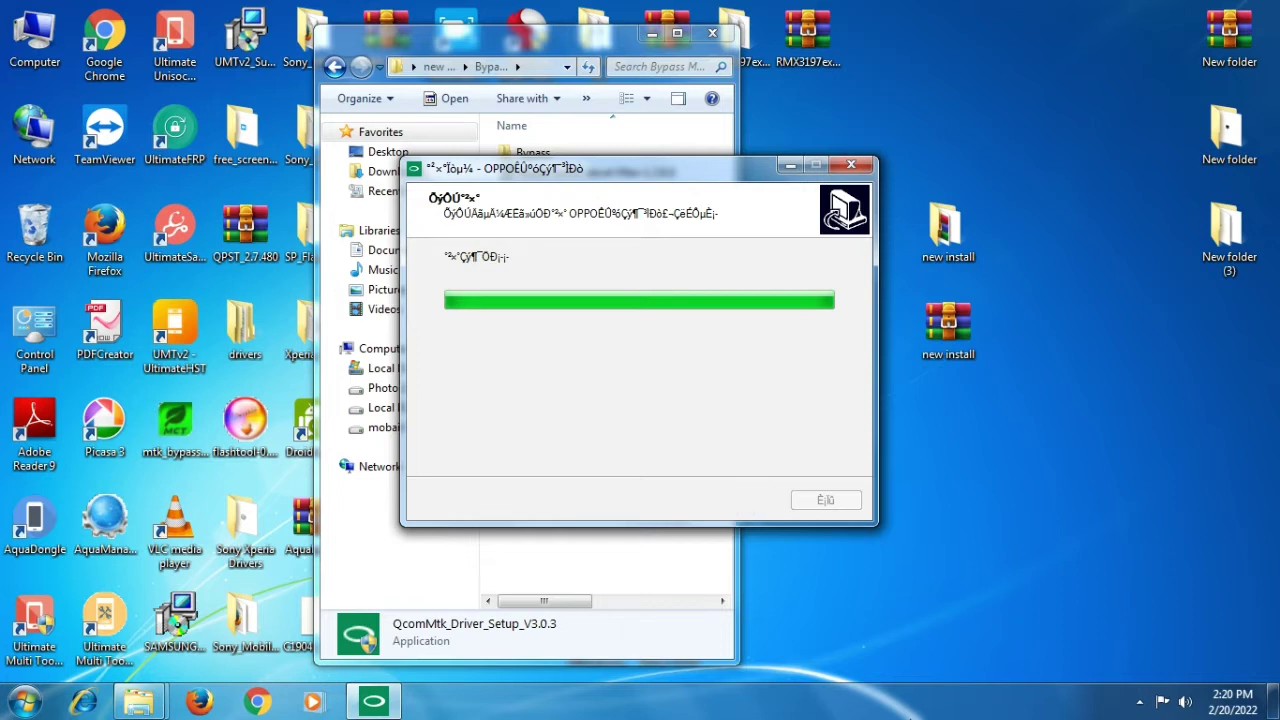
pyautogui.click(1160, 702)
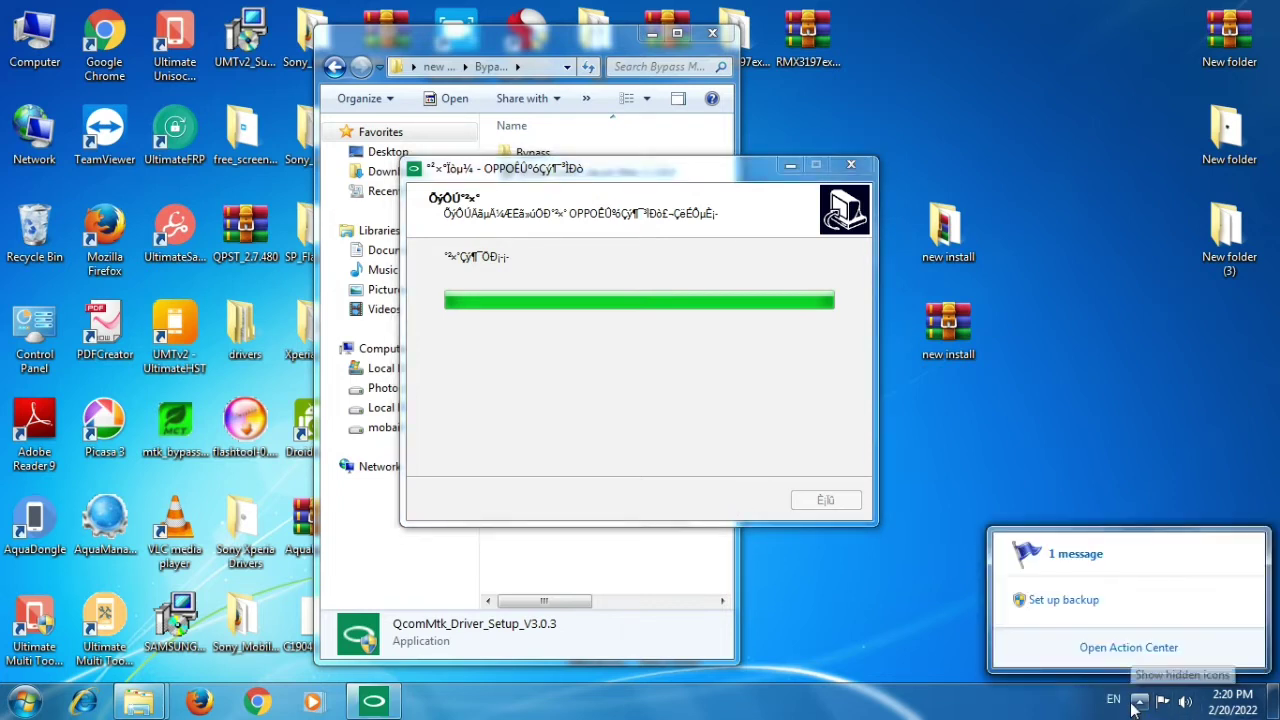
pyautogui.click(1140, 701)
pyautogui.click(1125, 430)
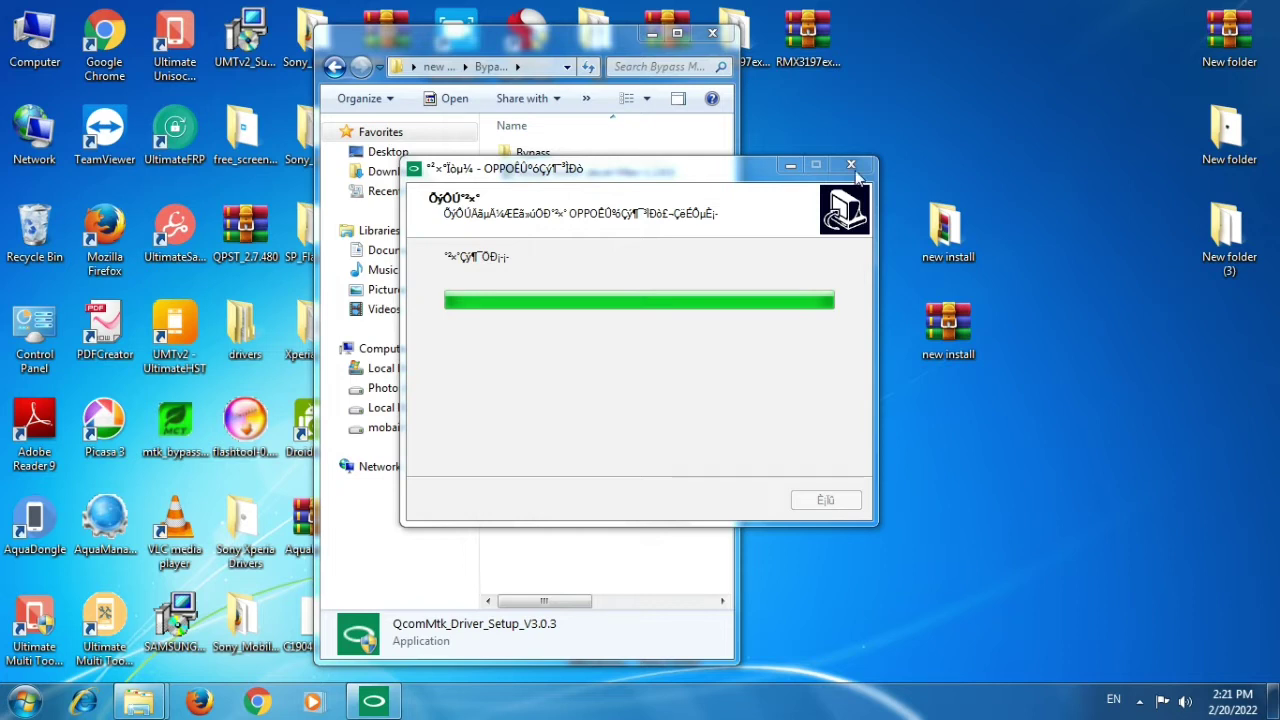
pyautogui.rightClick(1046, 44)
pyautogui.click(1108, 106)
pyautogui.rightClick(1036, 36)
pyautogui.click(1078, 89)
pyautogui.rightClick(994, 37)
pyautogui.click(1068, 89)
pyautogui.rightClick(988, 51)
pyautogui.click(1107, 104)
pyautogui.rightClick(1068, 84)
pyautogui.click(1108, 140)
pyautogui.rightClick(1046, 76)
pyautogui.click(1086, 132)
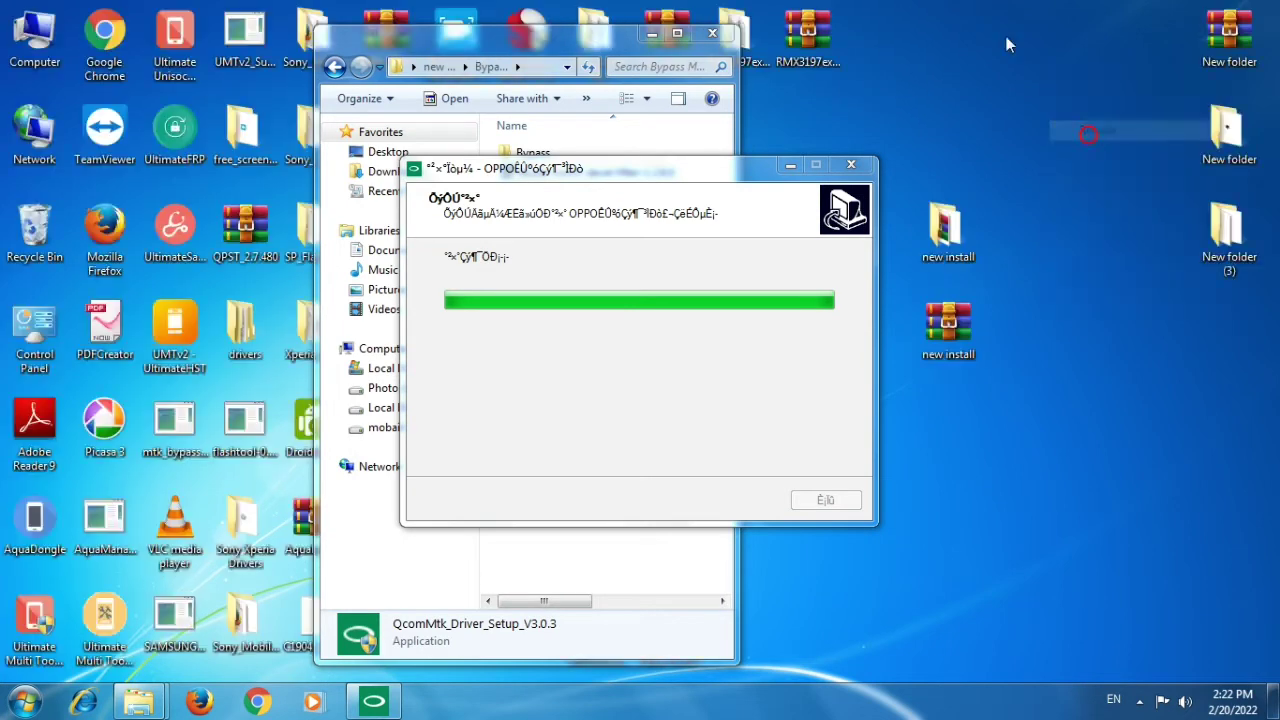
pyautogui.rightClick(1004, 34)
pyautogui.click(1045, 90)
pyautogui.rightClick(1048, 92)
pyautogui.click(1057, 143)
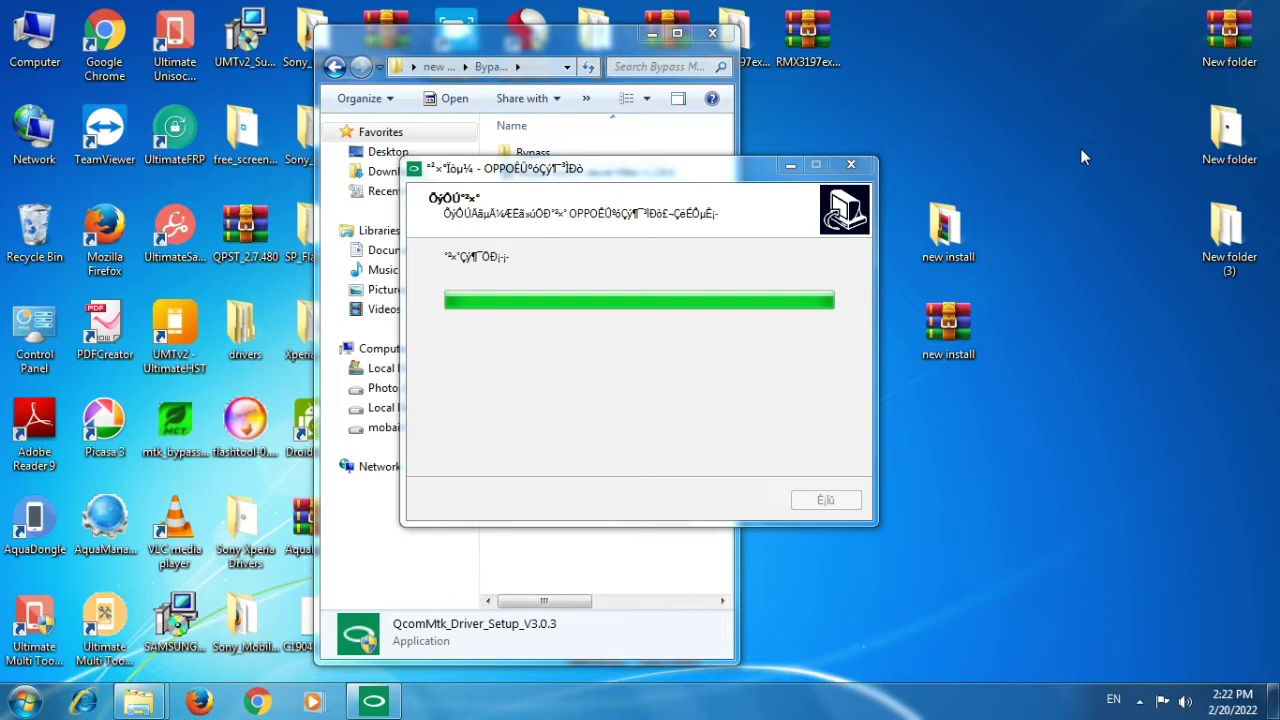
# Refresh the desktop five times while the QcomMtk setup's admin command window opens.
pyautogui.rightClick(1077, 153)
pyautogui.click(1100, 200)
pyautogui.rightClick(1008, 88)
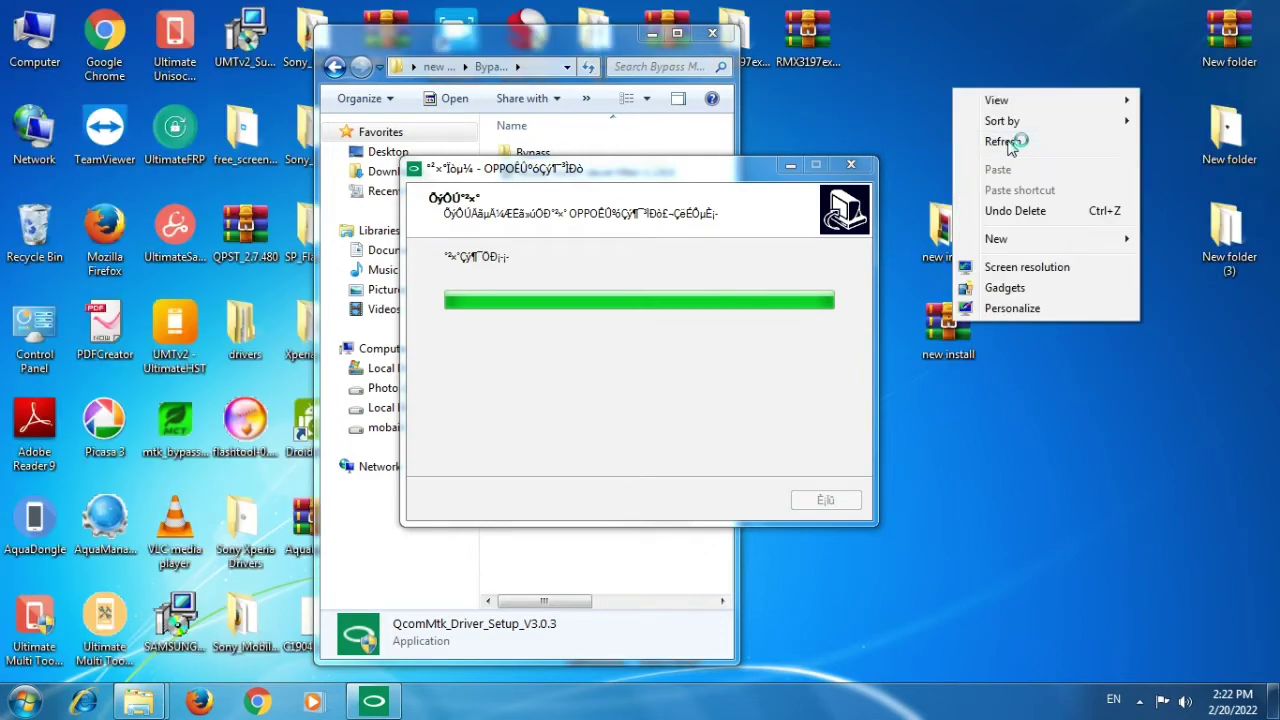
pyautogui.click(1014, 137)
pyautogui.rightClick(1022, 52)
pyautogui.click(1030, 103)
pyautogui.rightClick(1008, 64)
pyautogui.click(1020, 113)
pyautogui.rightClick(1040, 116)
pyautogui.click(1055, 165)
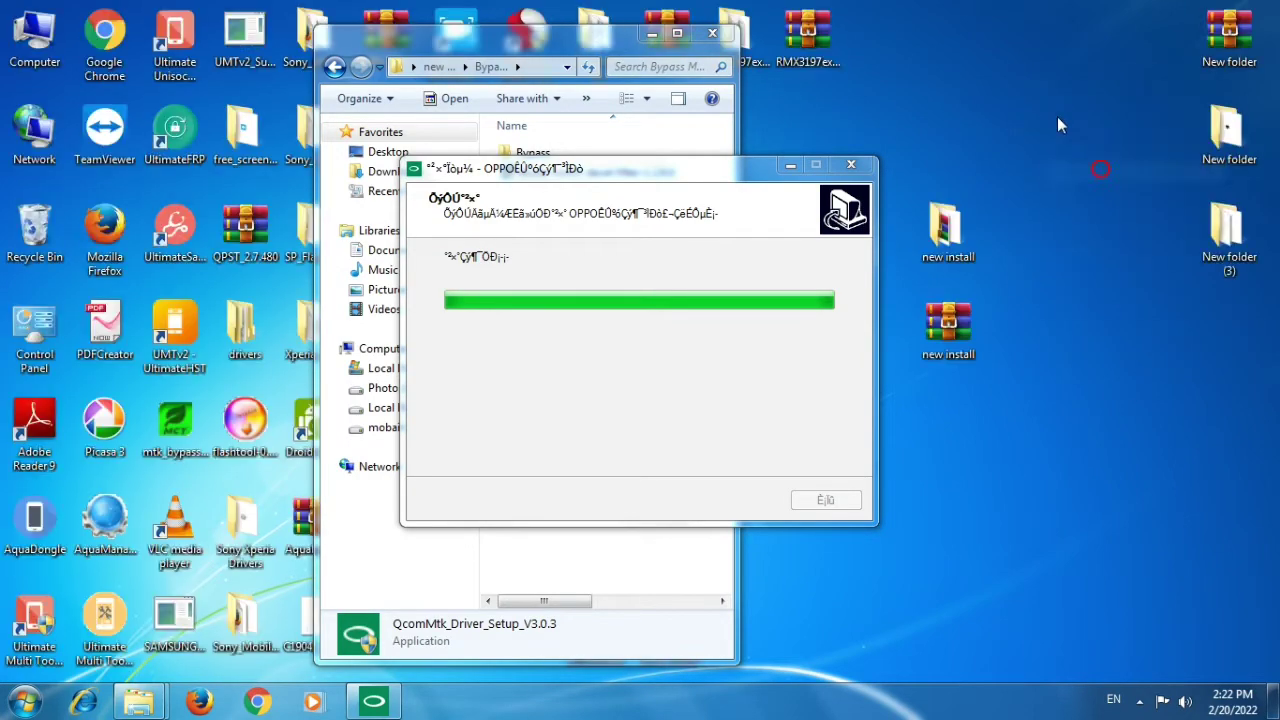
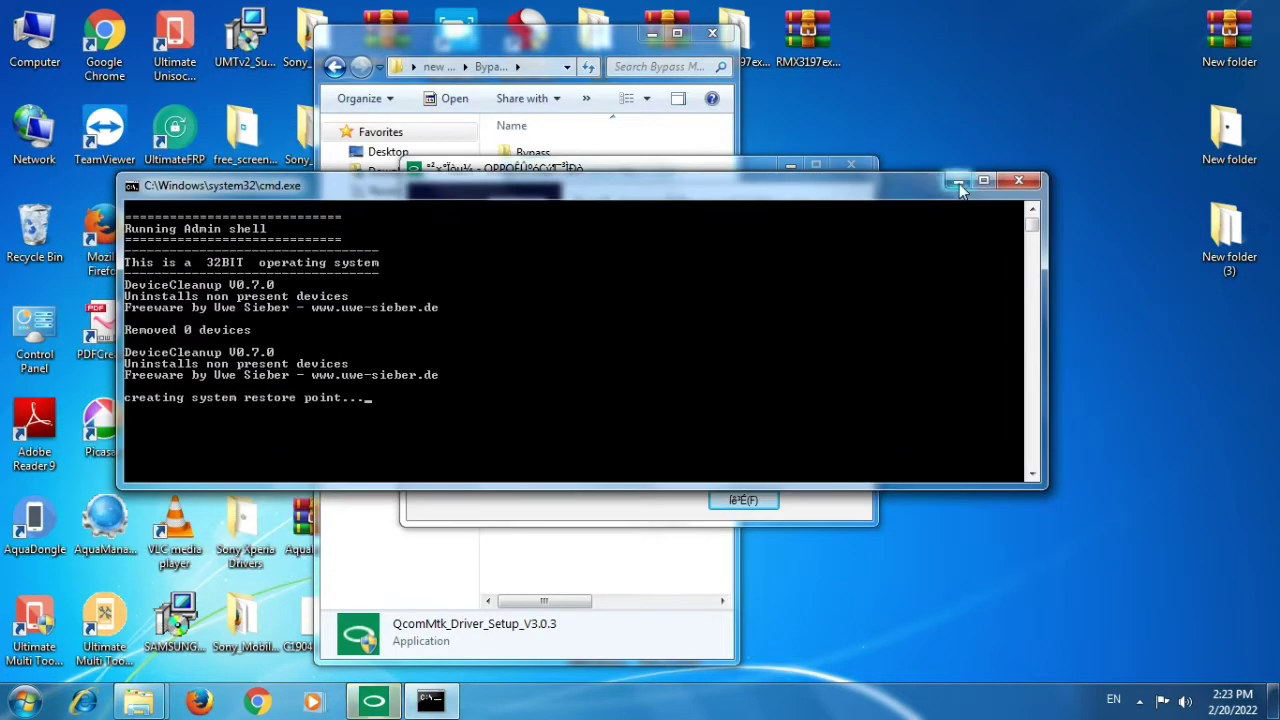
# Minimize the command window, let QcomMtk Driver Setup V3.0.3 finish, then minimize its final dialog.
pyautogui.click(957, 182)
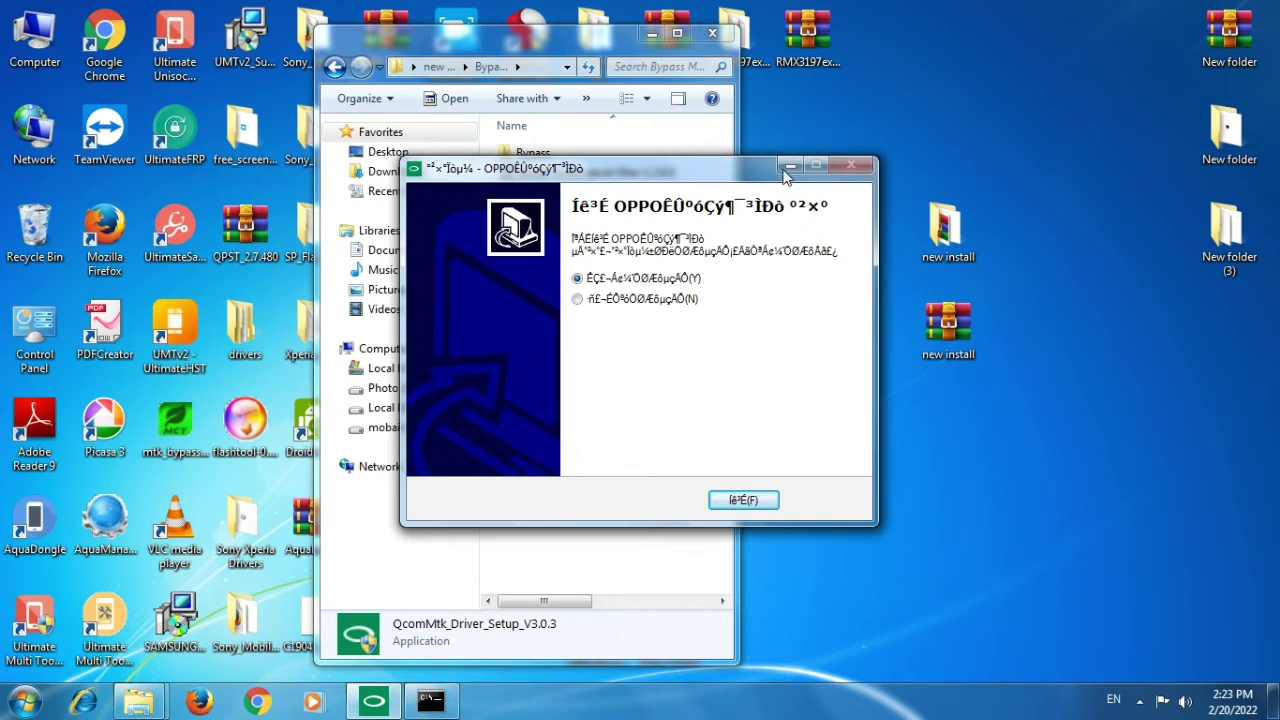
pyautogui.click(786, 170)
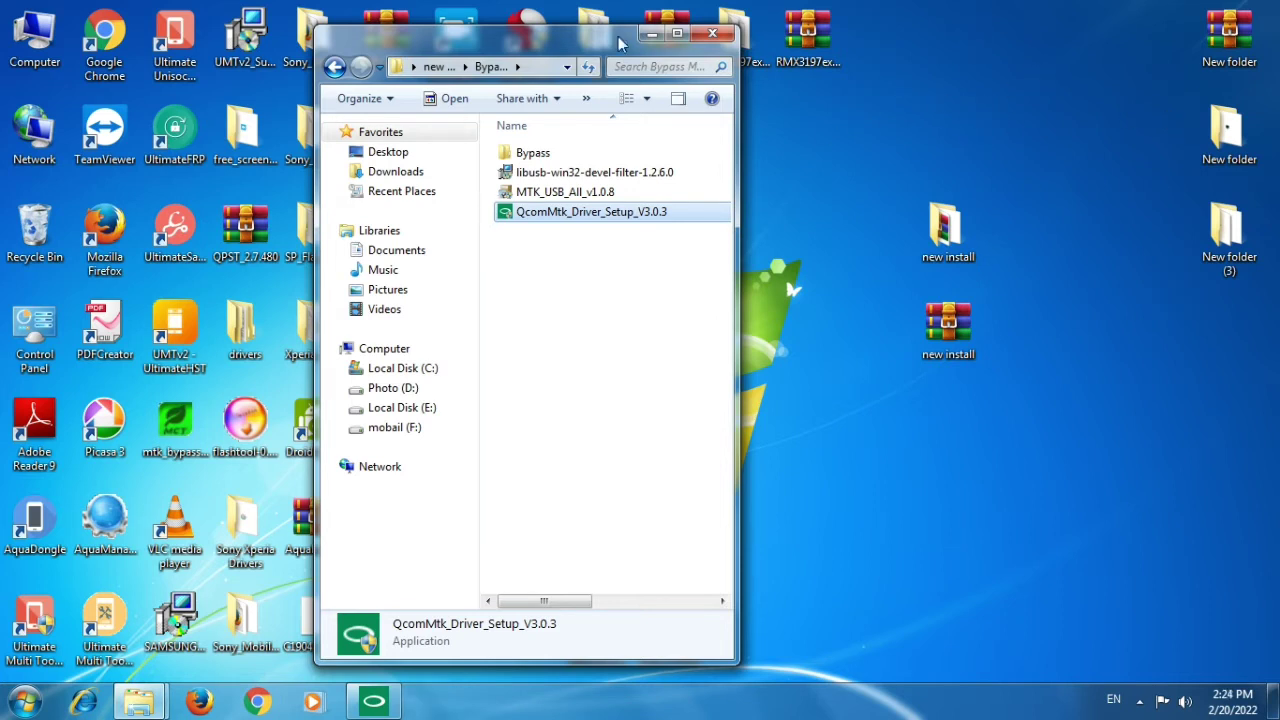
# Install libusb-win32-devel-filter-1.2.6.0 with default settings to C:\Program Files\LibUSB-Win32 and launch the filter installer.
pyautogui.doubleClick(630, 174)
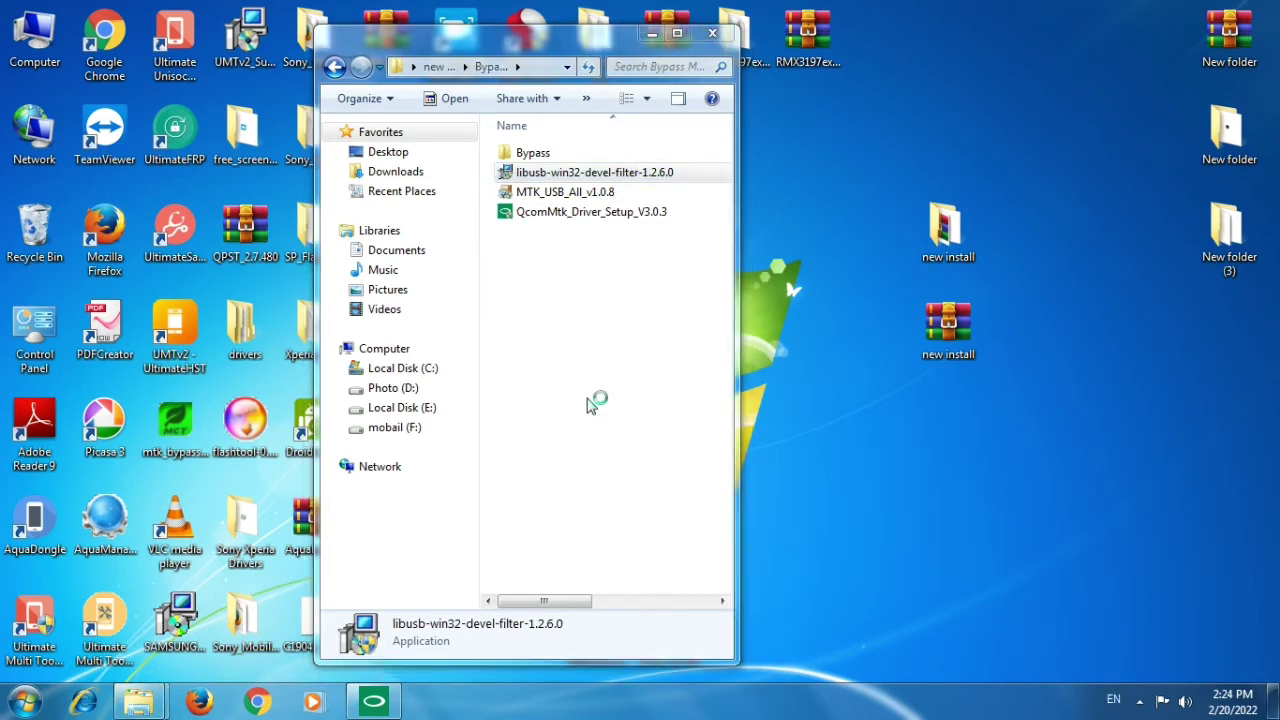
pyautogui.click(745, 500)
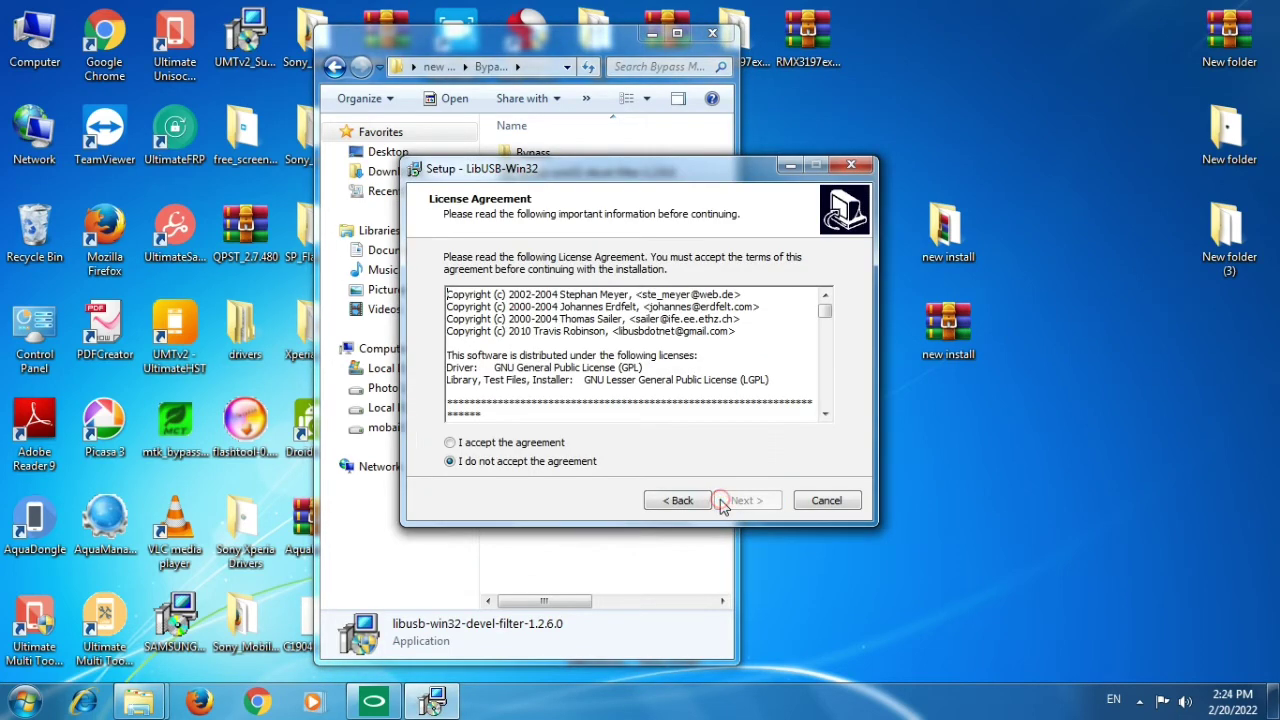
pyautogui.click(543, 442)
pyautogui.click(747, 500)
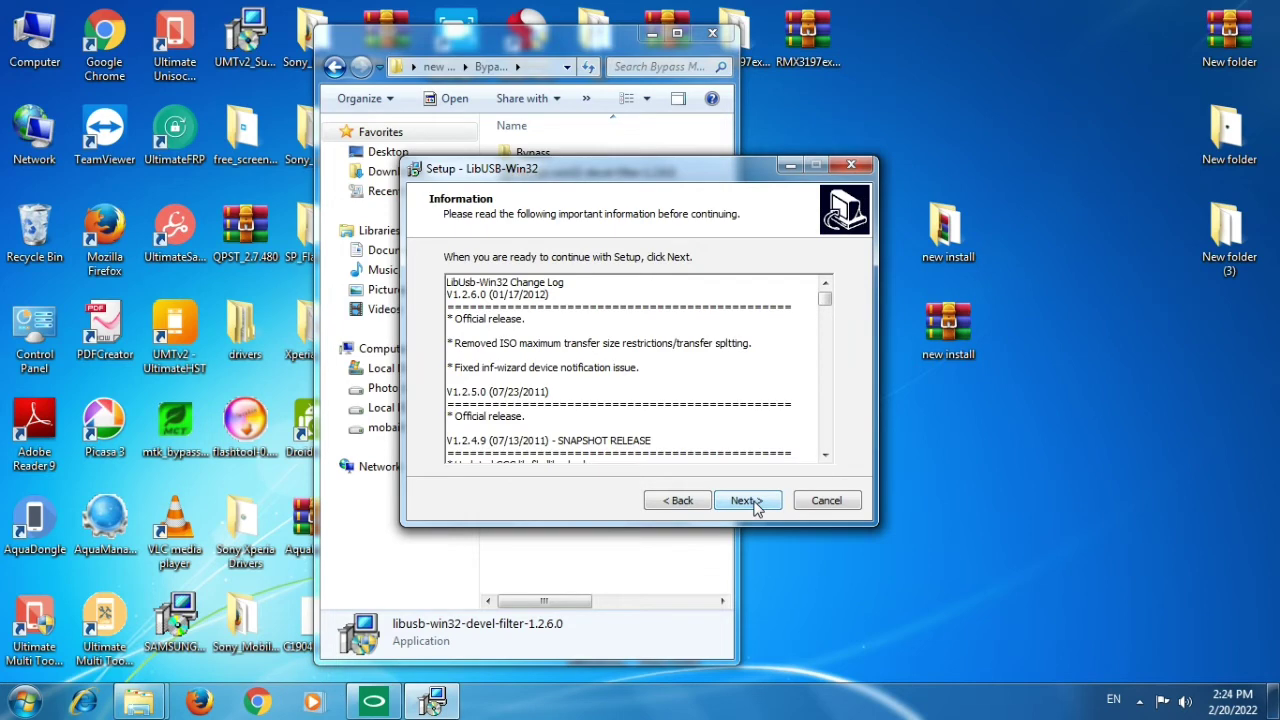
pyautogui.click(747, 500)
pyautogui.click(747, 500)
pyautogui.click(747, 500)
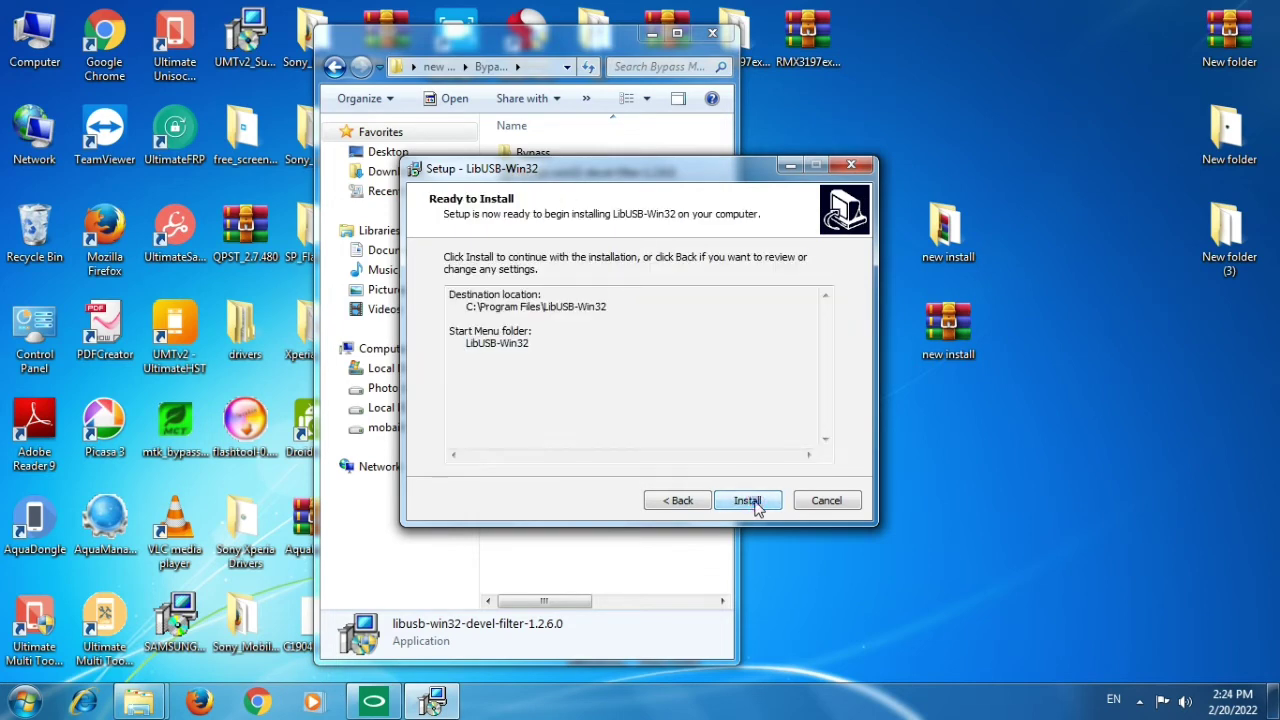
pyautogui.click(747, 500)
pyautogui.click(750, 502)
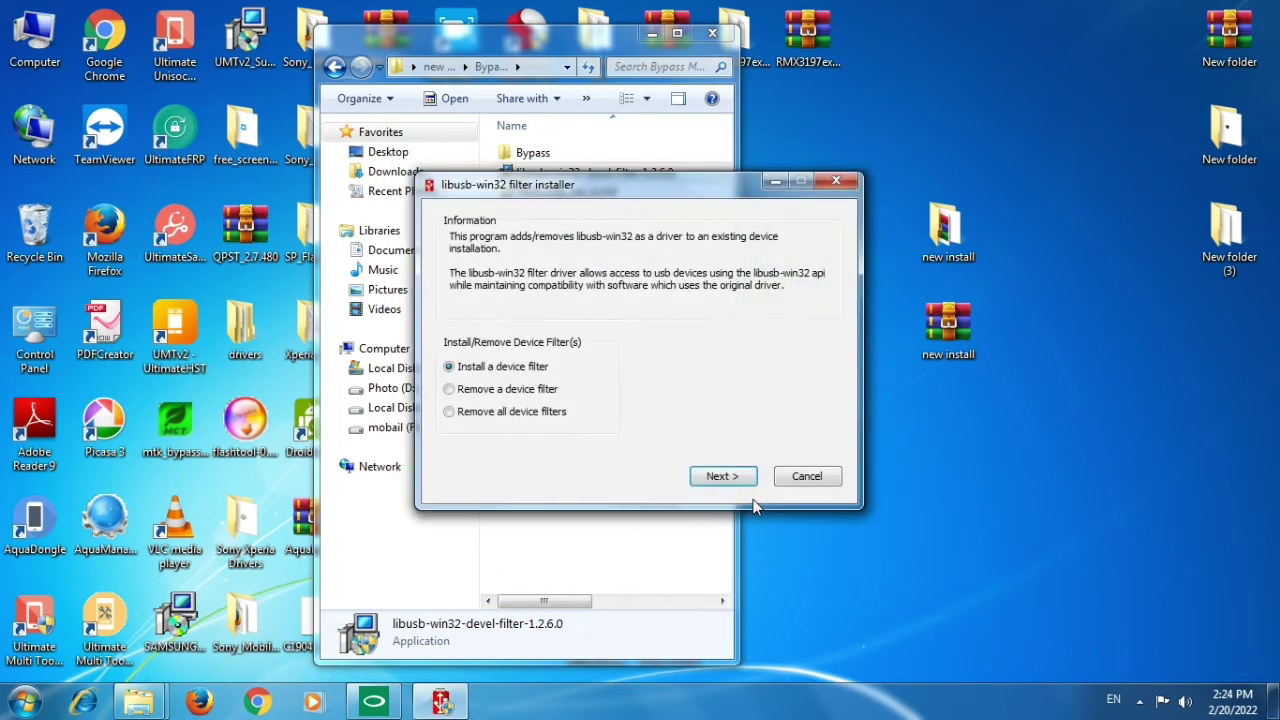
# Proceed with 'Install a device filter', then refresh the desktop three times until MediaTek USB Port_V1632 appears.
pyautogui.click(720, 478)
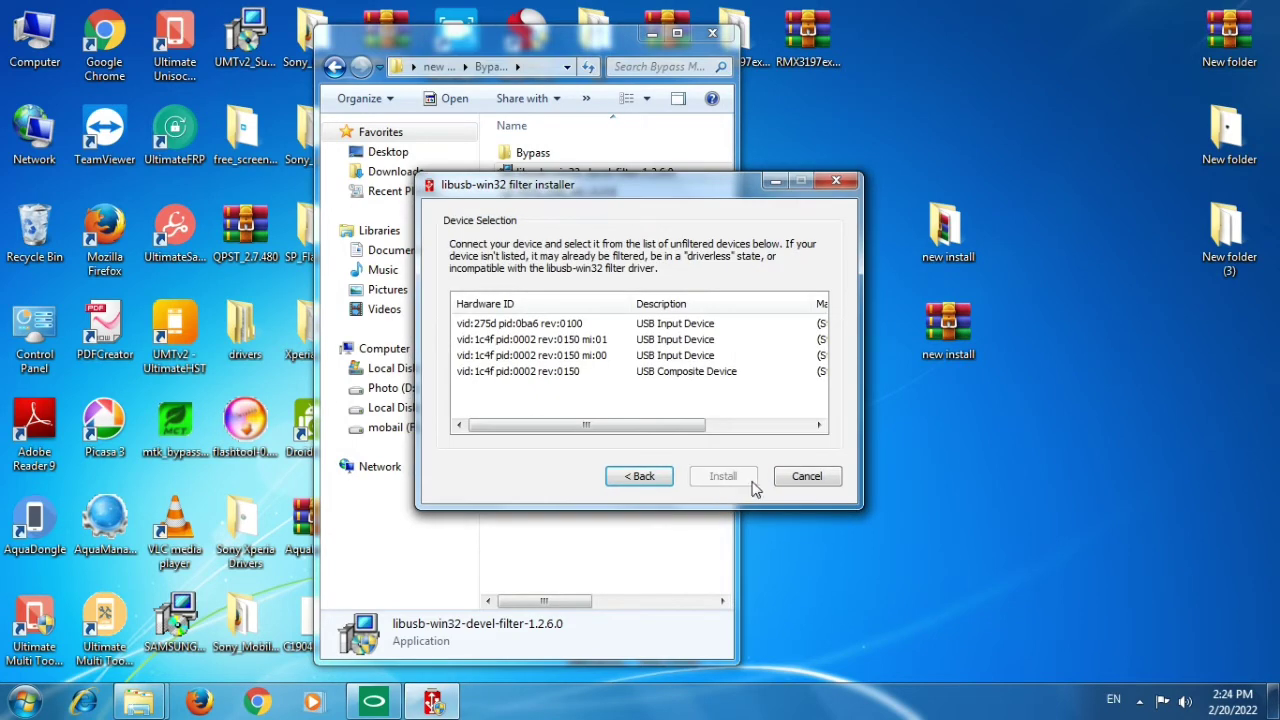
pyautogui.moveTo(690, 185); pyautogui.dragTo(808, 180)
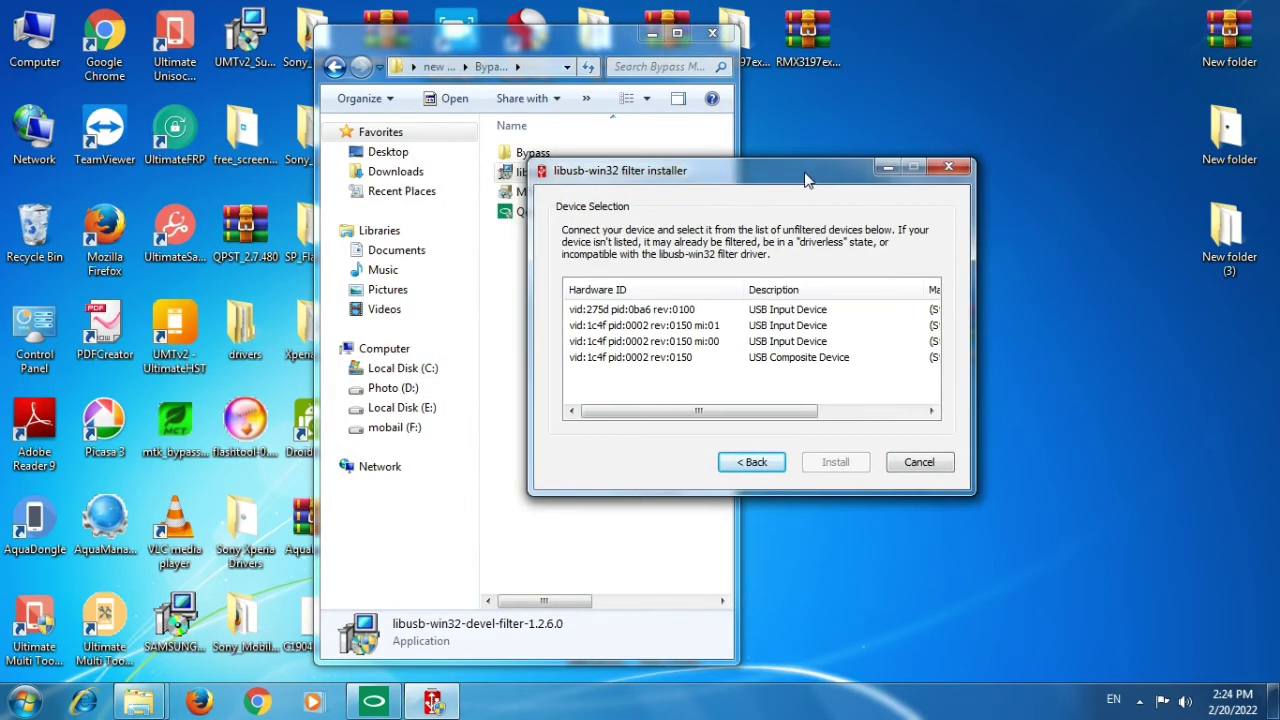
pyautogui.rightClick(1032, 47)
pyautogui.click(1083, 100)
pyautogui.rightClick(1028, 30)
pyautogui.click(1075, 86)
pyautogui.rightClick(1038, 50)
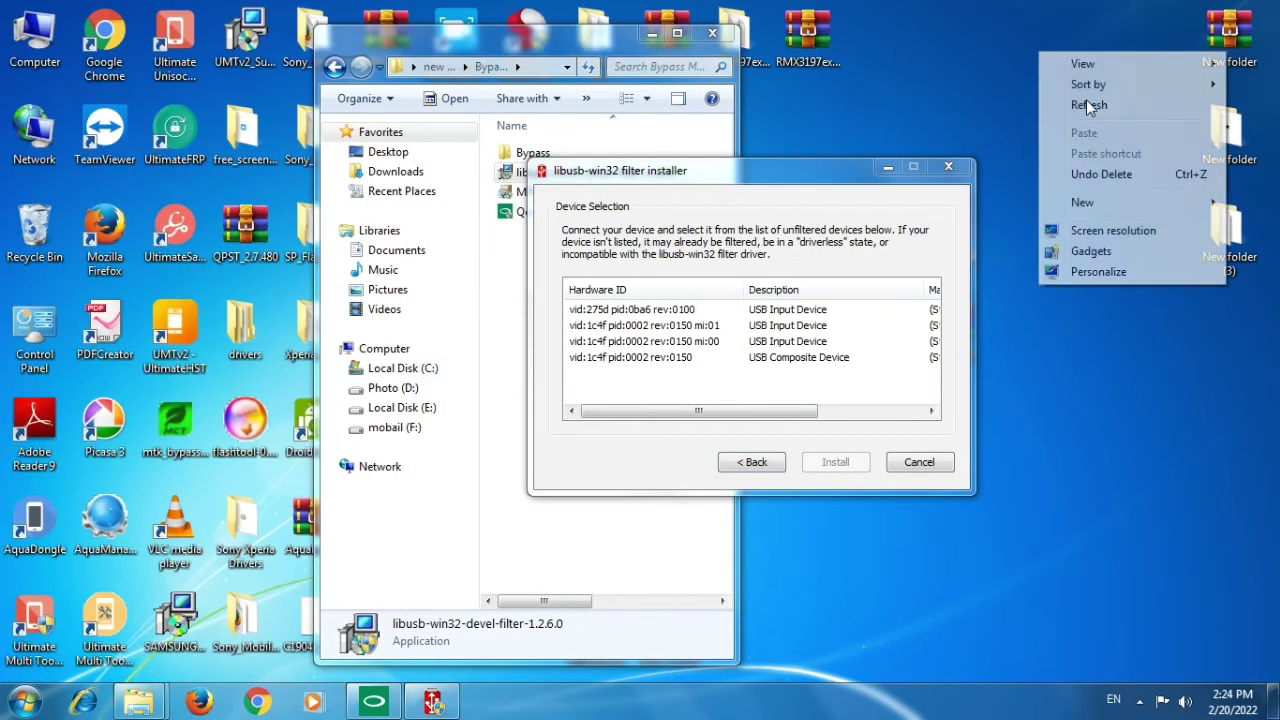
pyautogui.click(1087, 103)
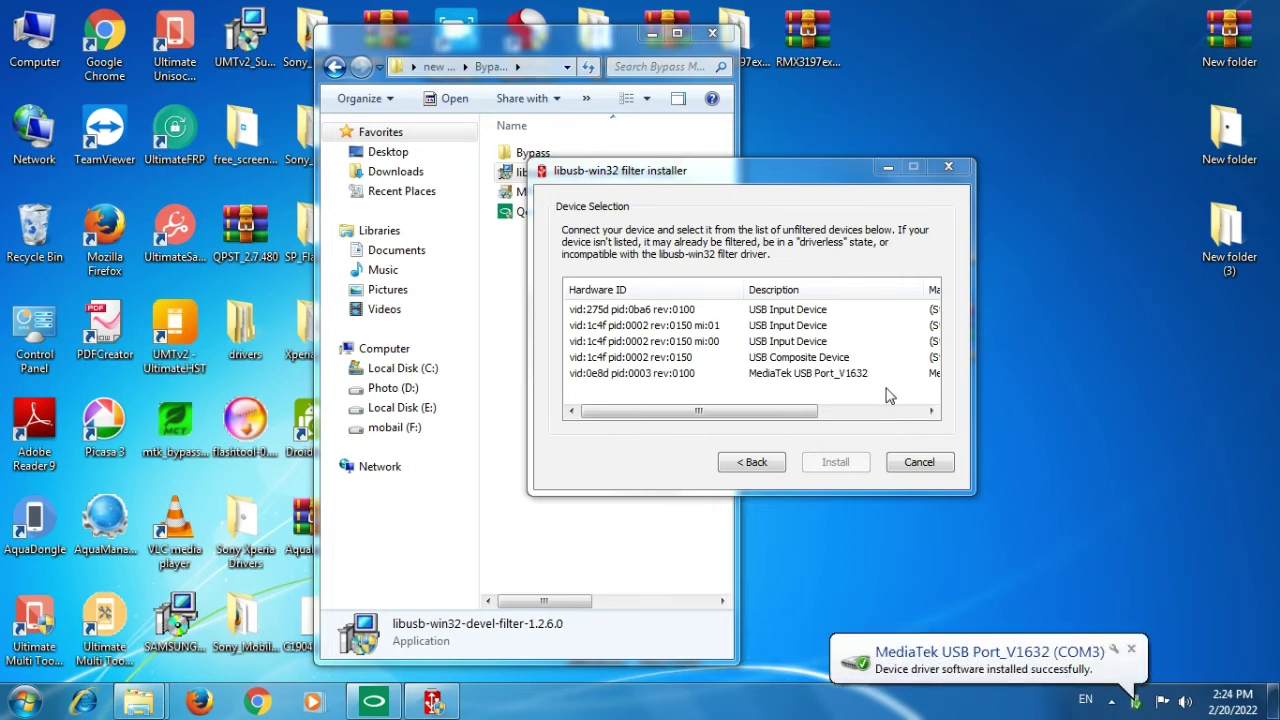
# Install a filter for MediaTek USB Port_V1632, confirm the success message, and close the installer.
pyautogui.click(858, 374)
pyautogui.click(848, 463)
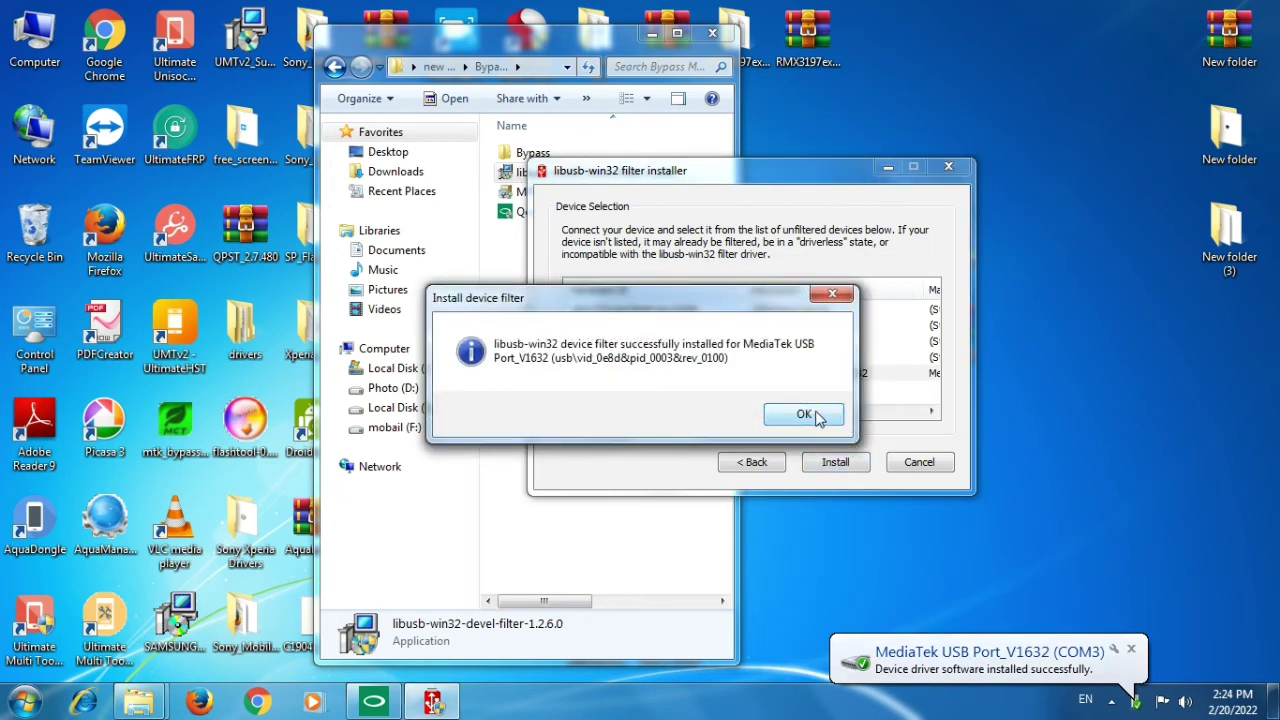
pyautogui.click(812, 414)
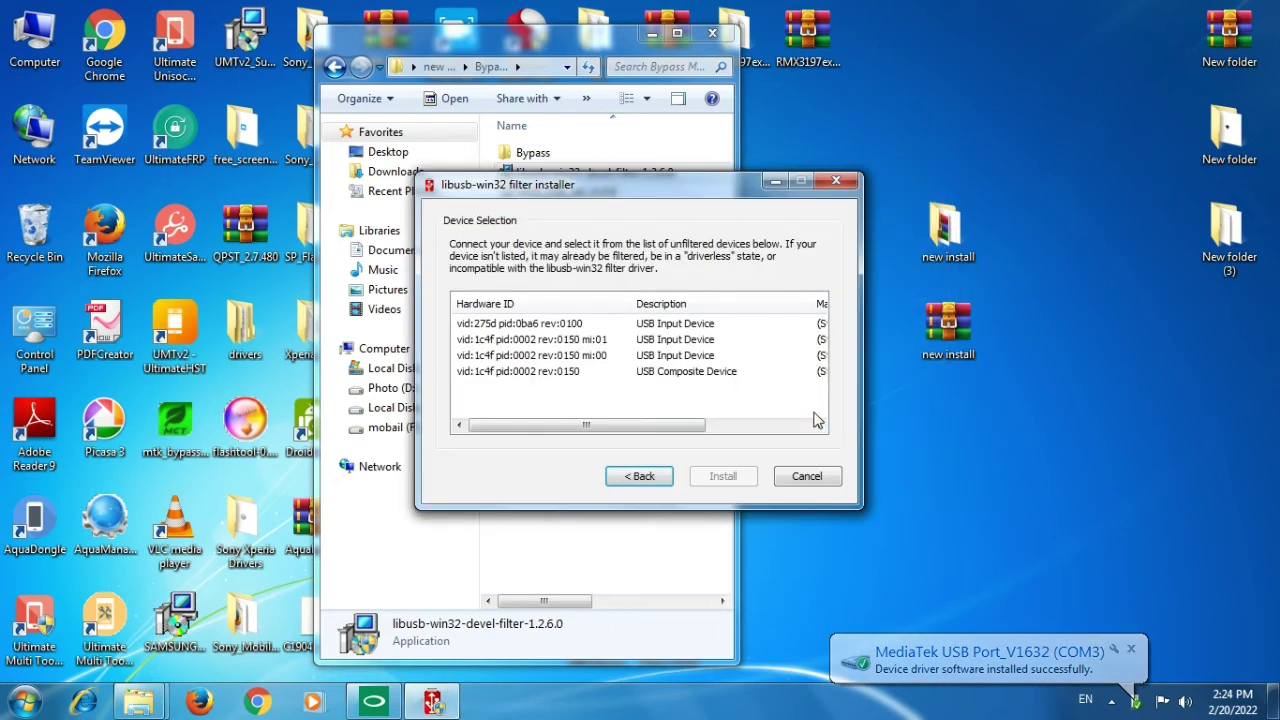
pyautogui.click(841, 186)
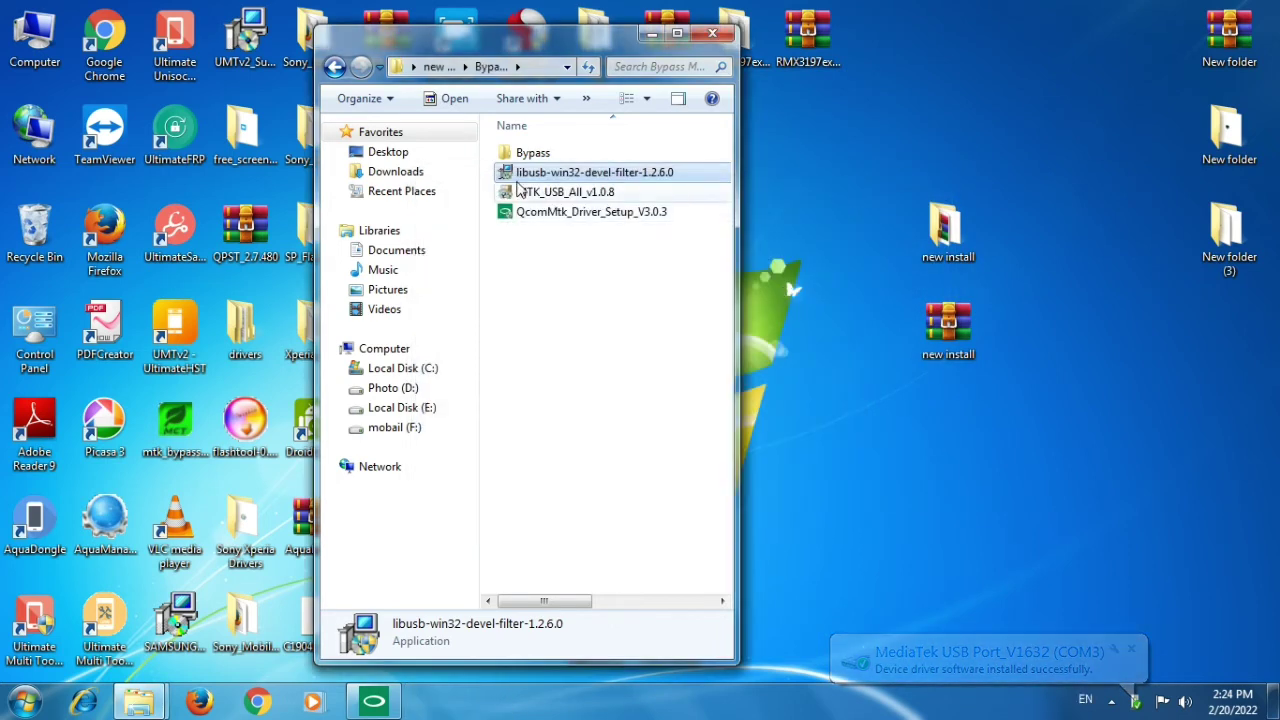
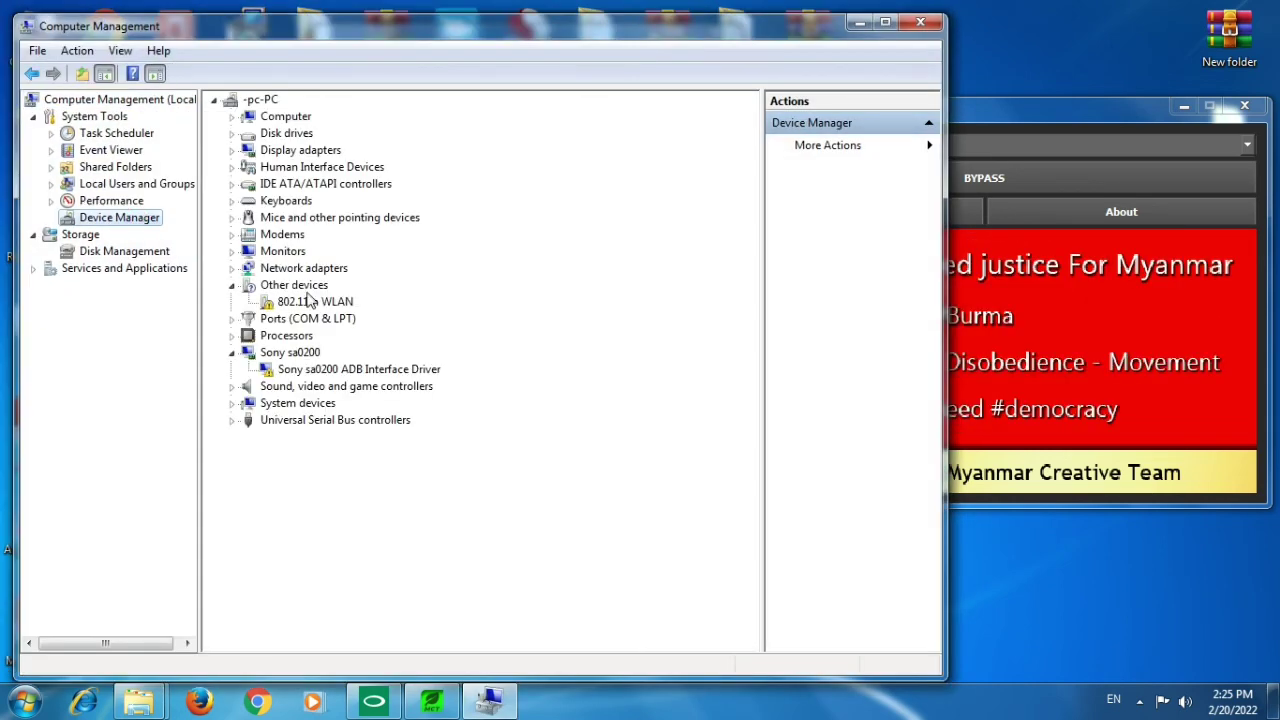
# Expand Ports (COM & LPT) in Device Manager to show MediaTek USB Port_V1632 (COM3).
pyautogui.doubleClick(310, 319)
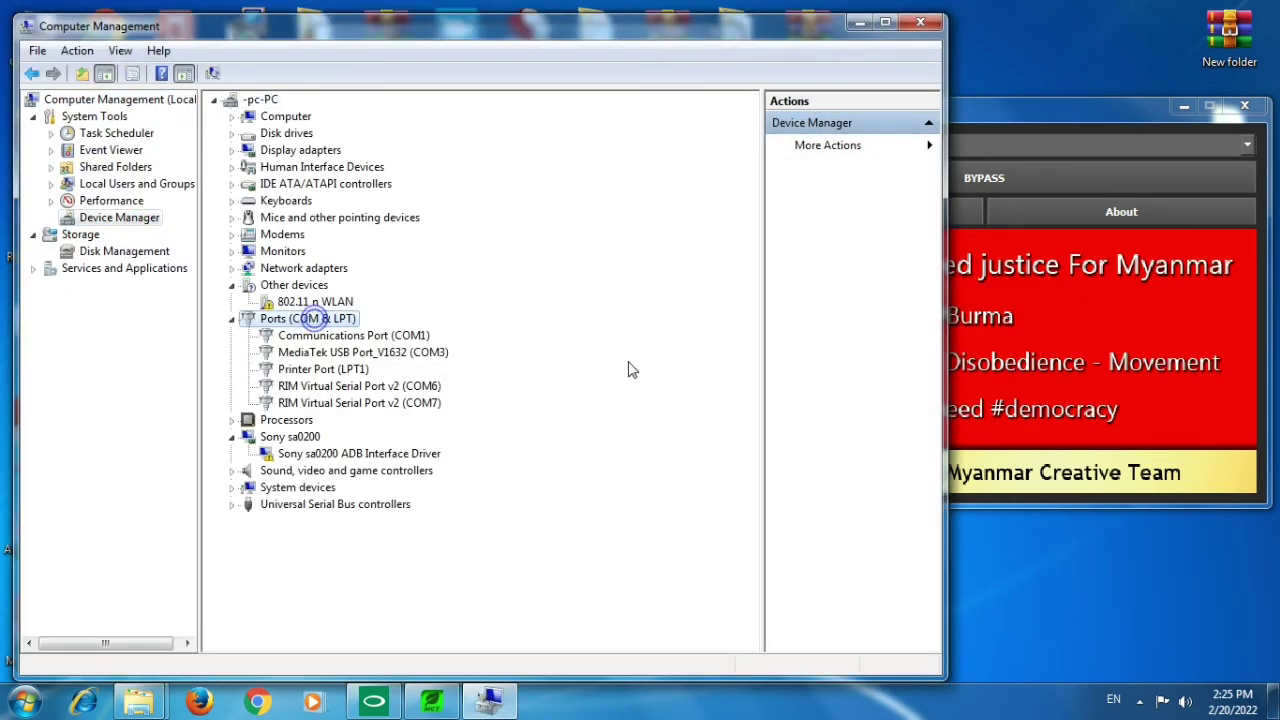